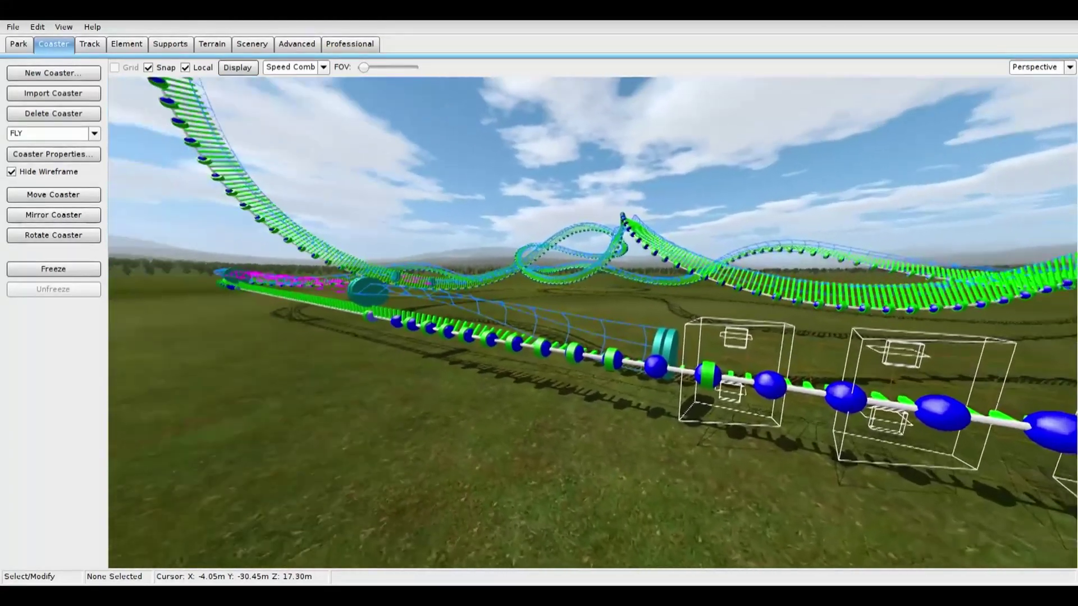
Select the FLY coaster as the active coaster and open its properties
{"action": "mouse_move", "coordinate": [486, 376]}
{"action": "right_mouse_down"}
{"action": "mouse_move", "coordinate": [460, 373]}
{"action": "mouse_move", "coordinate": [486, 376]}
{"action": "right_mouse_up"}
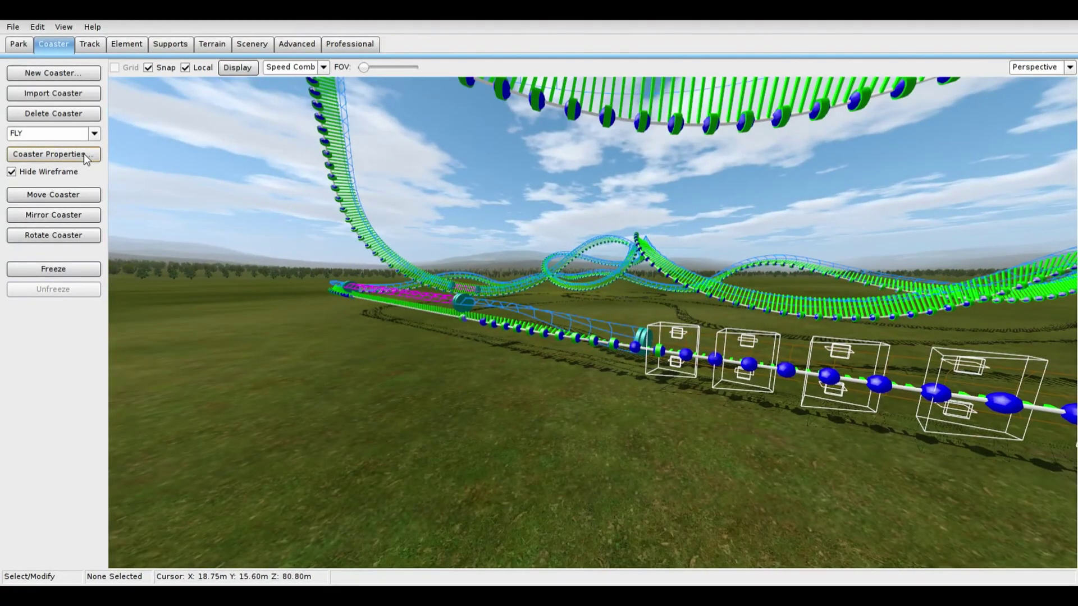
{"action": "left_click", "coordinate": [56, 134]}
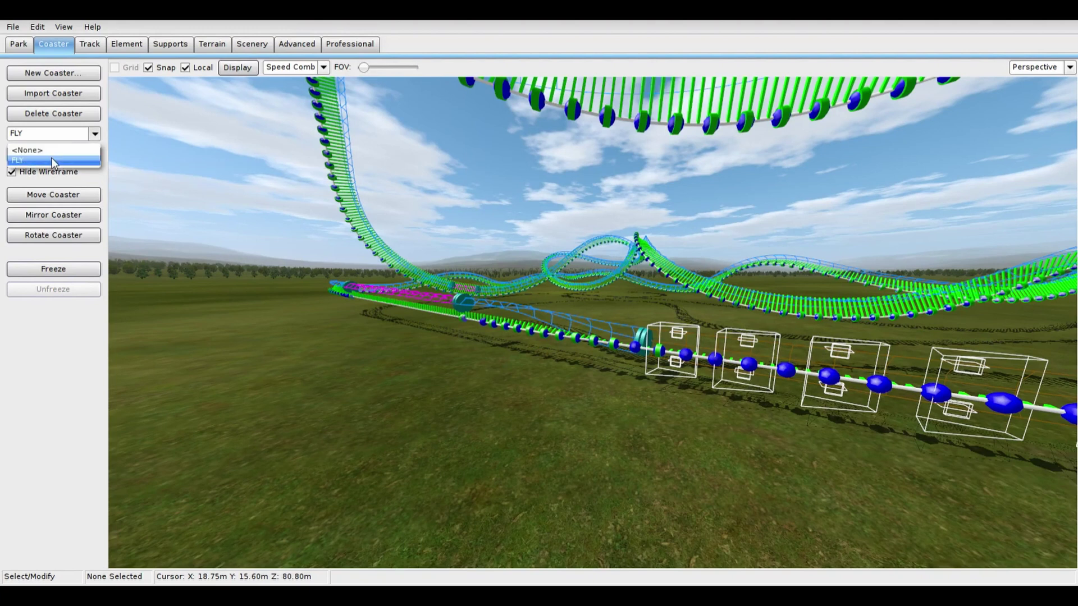
{"action": "left_click", "coordinate": [73, 160]}
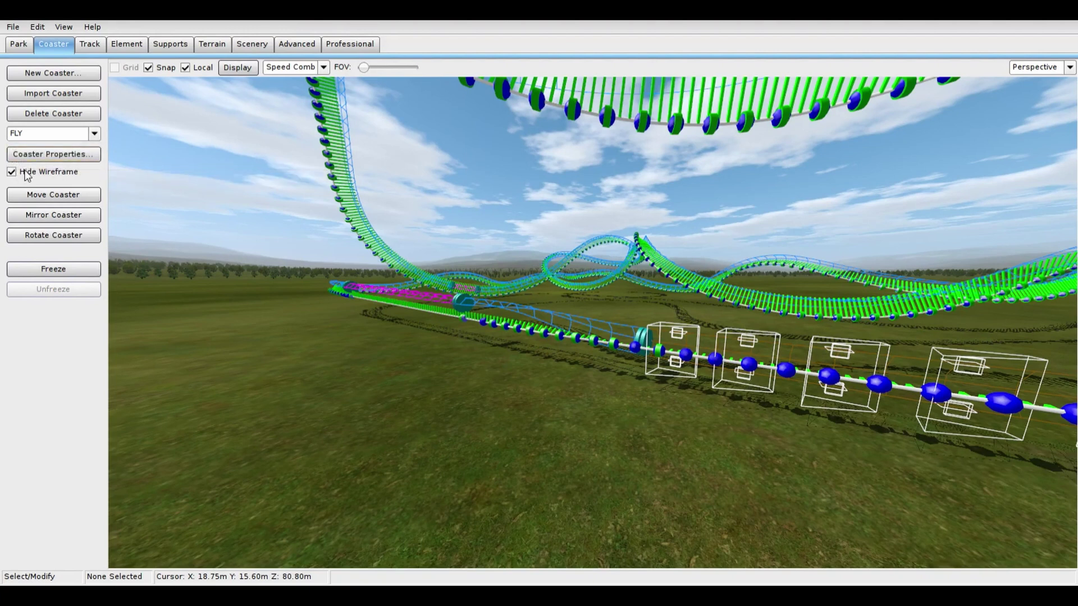
{"action": "left_click", "coordinate": [50, 156]}
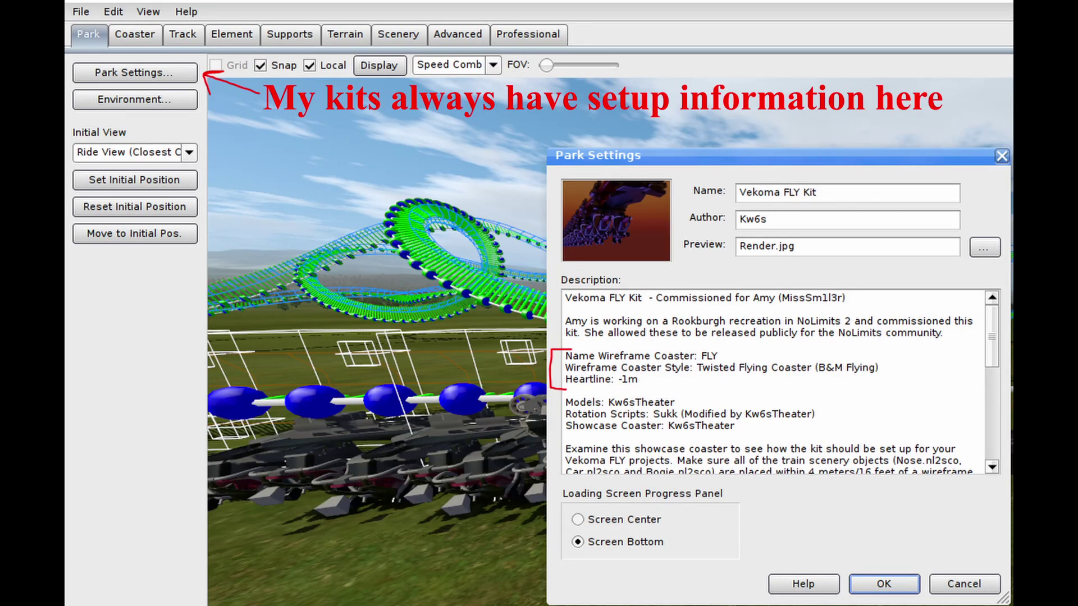
Review the kit's wireframe coaster name, style and heartline setup notes in the park settings description
{"action": "scroll", "coordinate": [730, 438], "scroll_direction": "down", "scroll_amount": 3}
{"action": "left_click", "coordinate": [884, 584]}
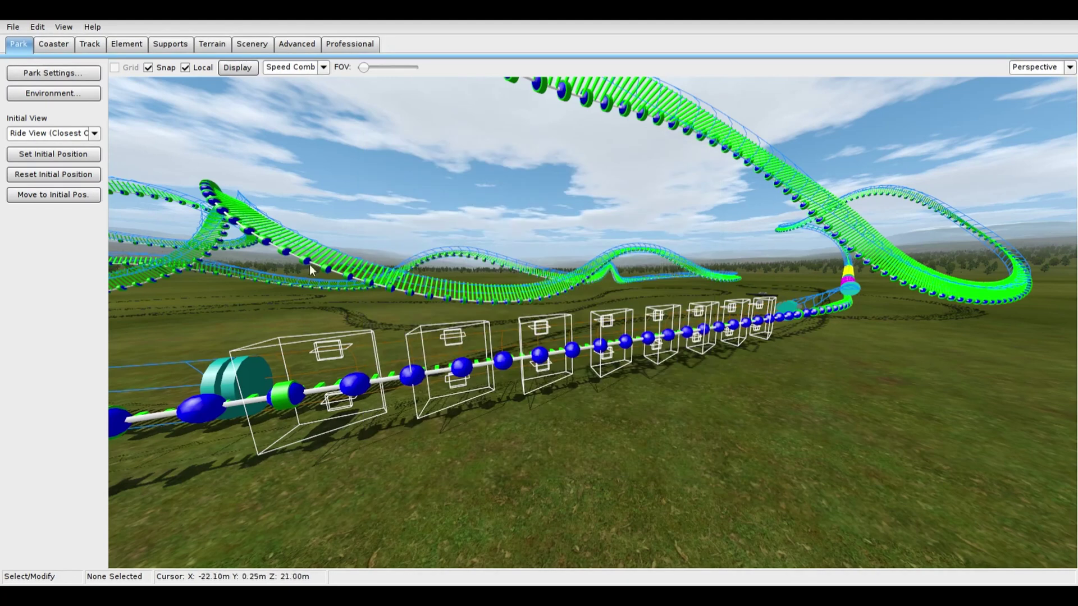
Choose Bogie.nl2sco from the park's SpinningCars folder as the scene object to add
{"action": "left_click", "coordinate": [242, 48]}
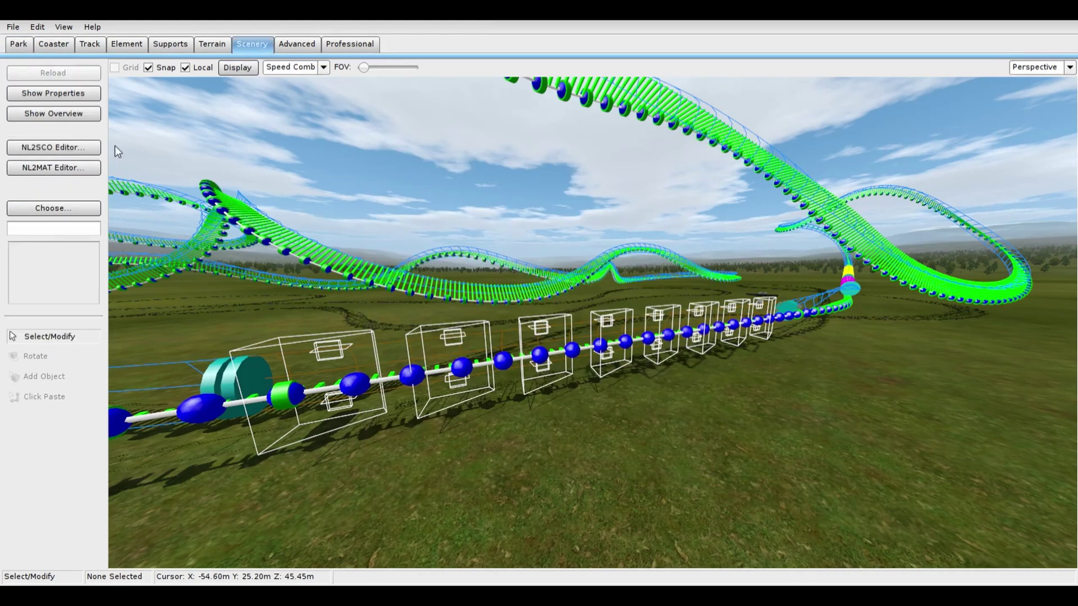
{"action": "left_click", "coordinate": [78, 207]}
{"action": "double_click", "coordinate": [509, 209]}
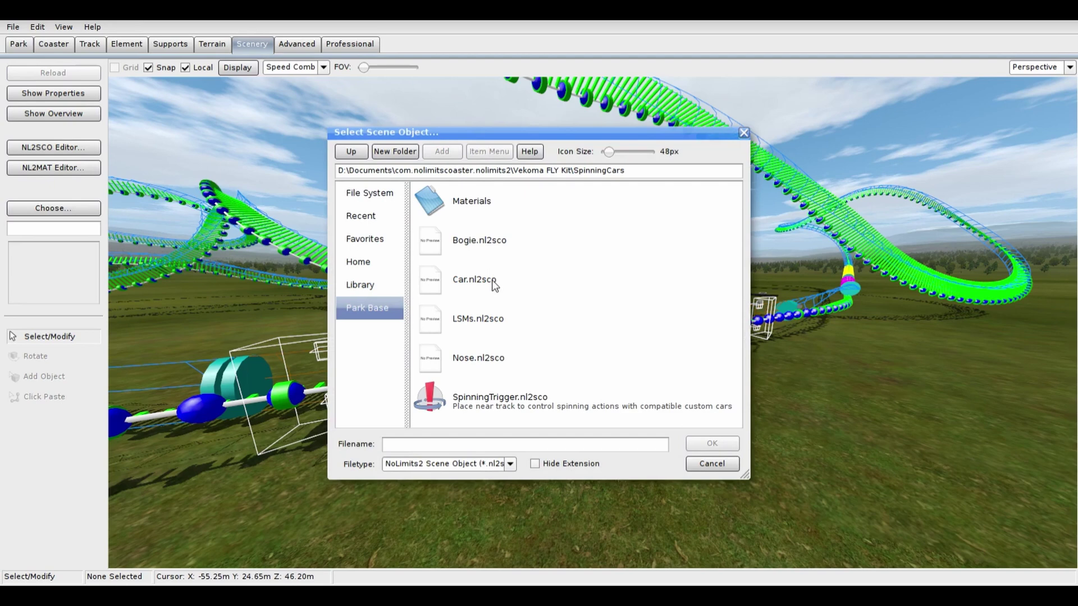
{"action": "double_click", "coordinate": [503, 248]}
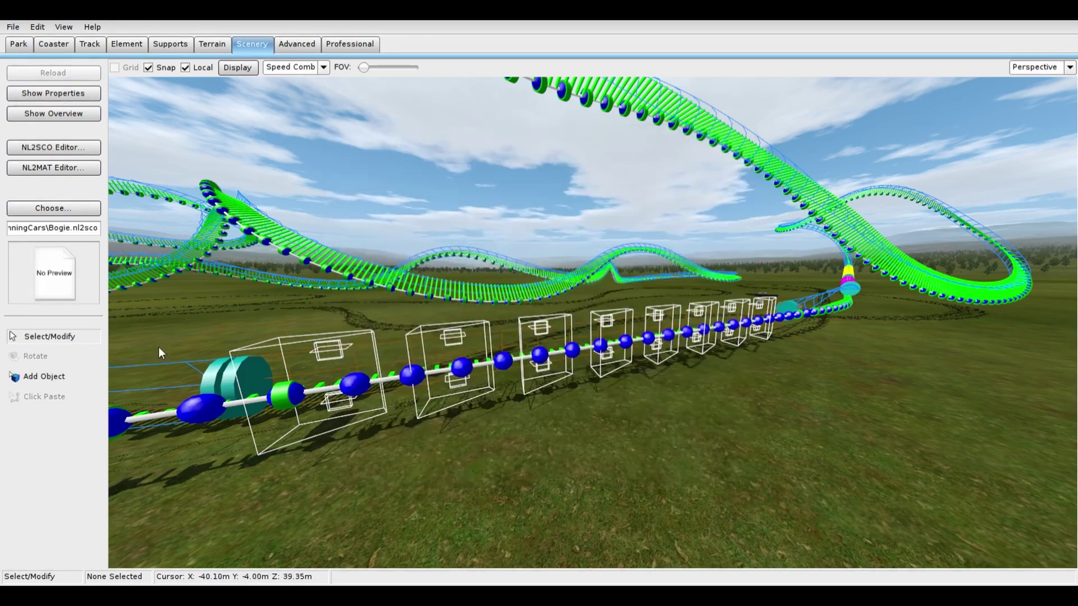
Place a bogie object on the ground beside the station track and return to selection mode
{"action": "left_click", "coordinate": [87, 377]}
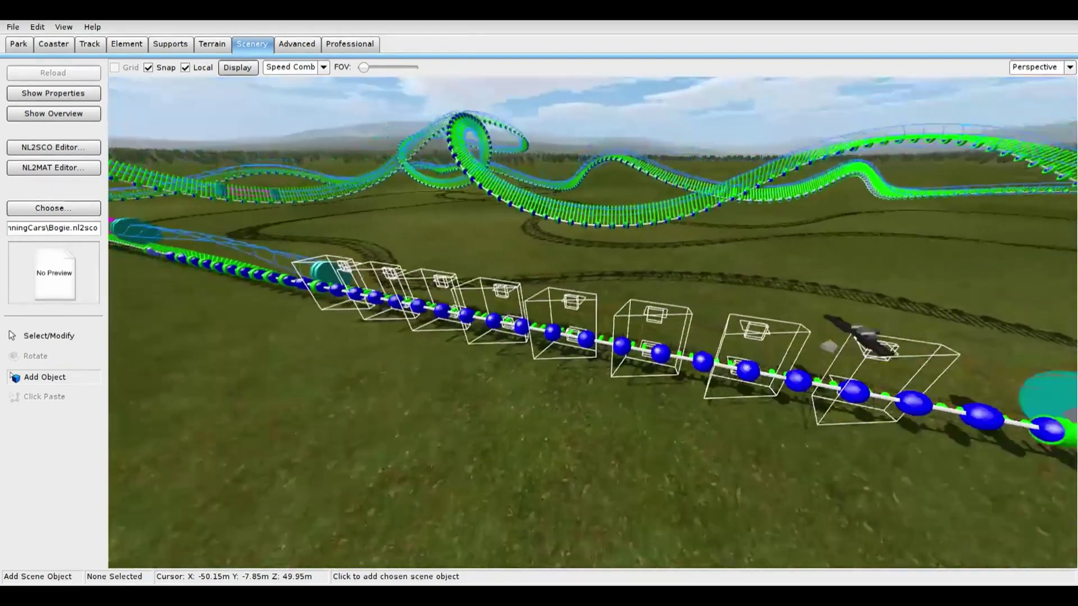
{"action": "key", "text": "w"}
{"action": "right_click_drag", "start_coordinate": [660, 416], "coordinate": [649, 419]}
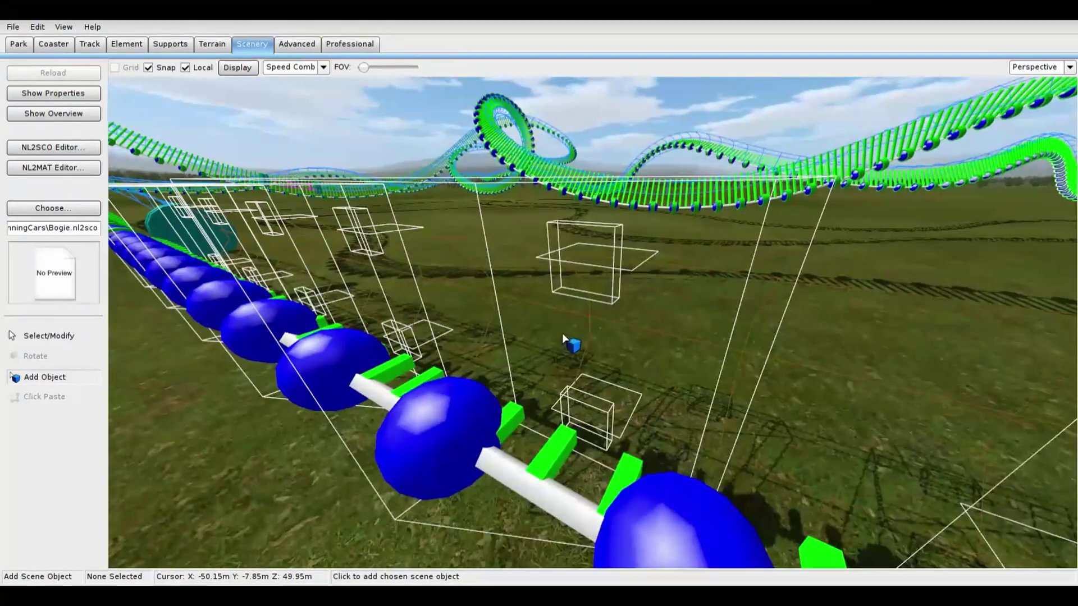
{"action": "left_click", "coordinate": [581, 354]}
{"action": "left_click", "coordinate": [81, 334]}
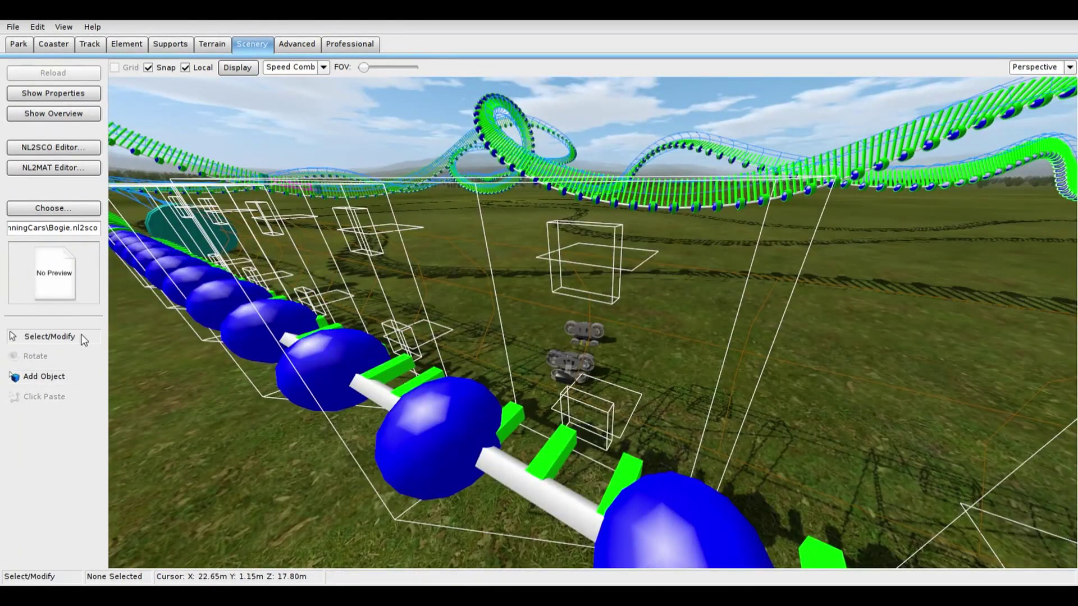
Inspect the placed bogie's instance properties and close them
{"action": "scroll", "coordinate": [571, 353], "scroll_direction": "up", "scroll_amount": 3}
{"action": "double_click", "coordinate": [561, 355]}
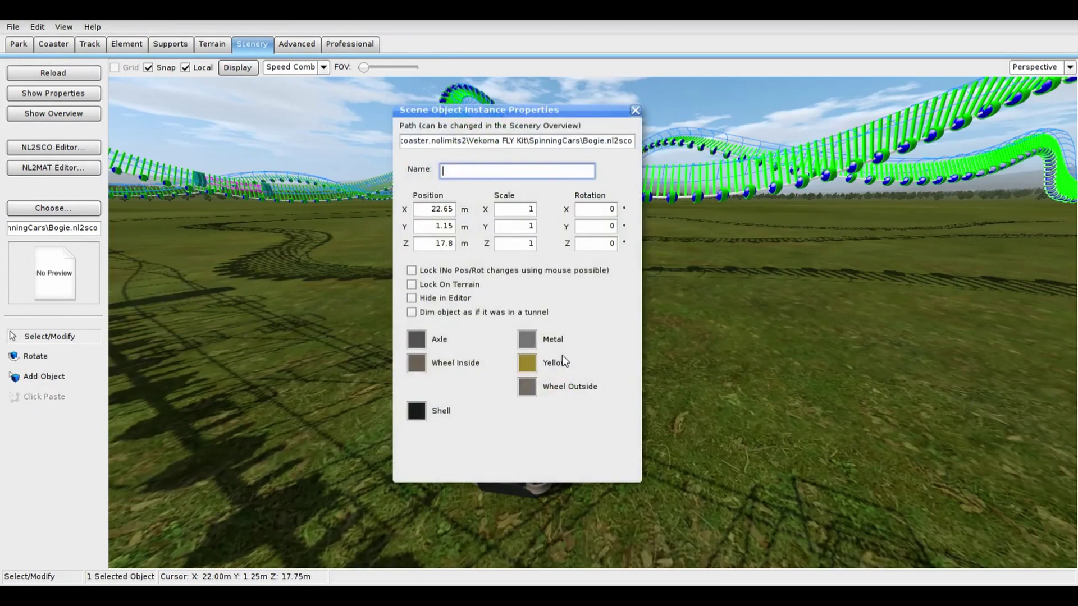
{"action": "left_click", "coordinate": [637, 110]}
Add the Nose.nl2sco object and a set of Car.nl2sco objects beside the station track
{"action": "left_click", "coordinate": [40, 379]}
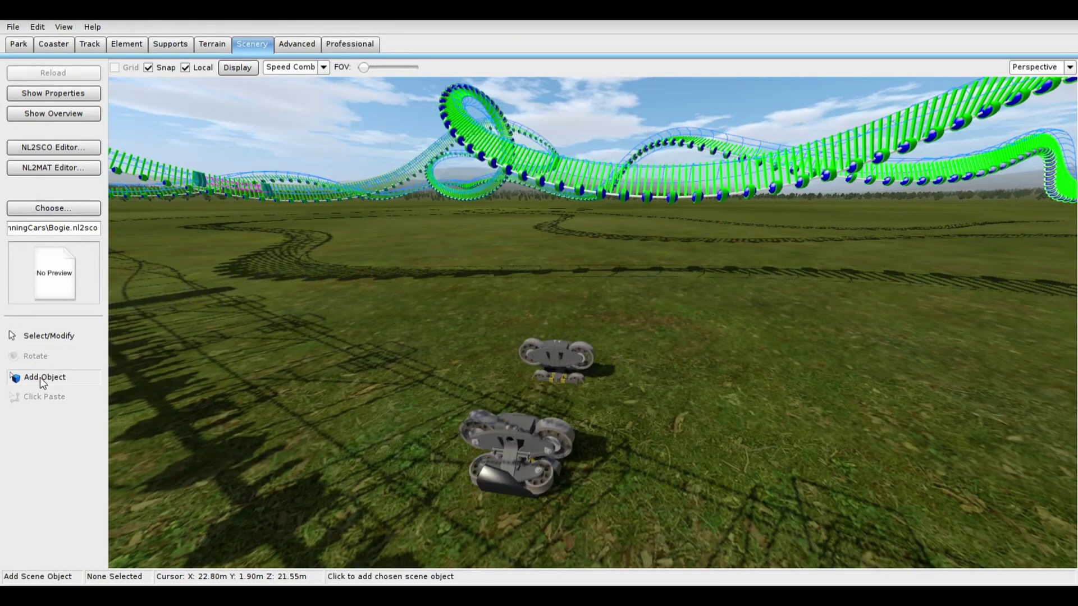
{"action": "right_click_drag", "start_coordinate": [640, 434], "coordinate": [625, 427]}
{"action": "left_click", "coordinate": [56, 209]}
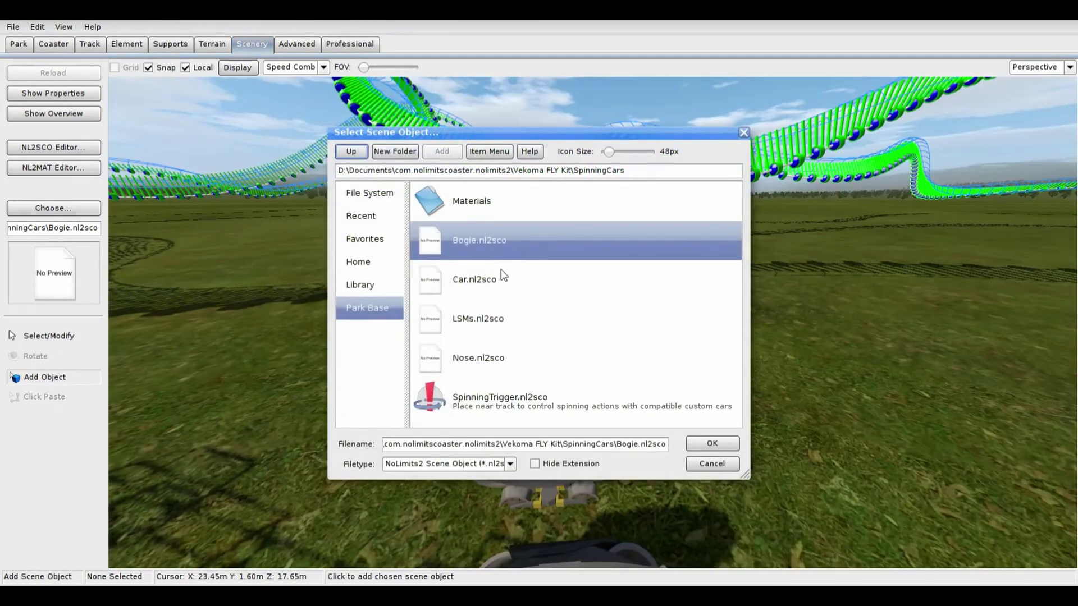
{"action": "left_click", "coordinate": [485, 352]}
{"action": "double_click", "coordinate": [485, 352]}
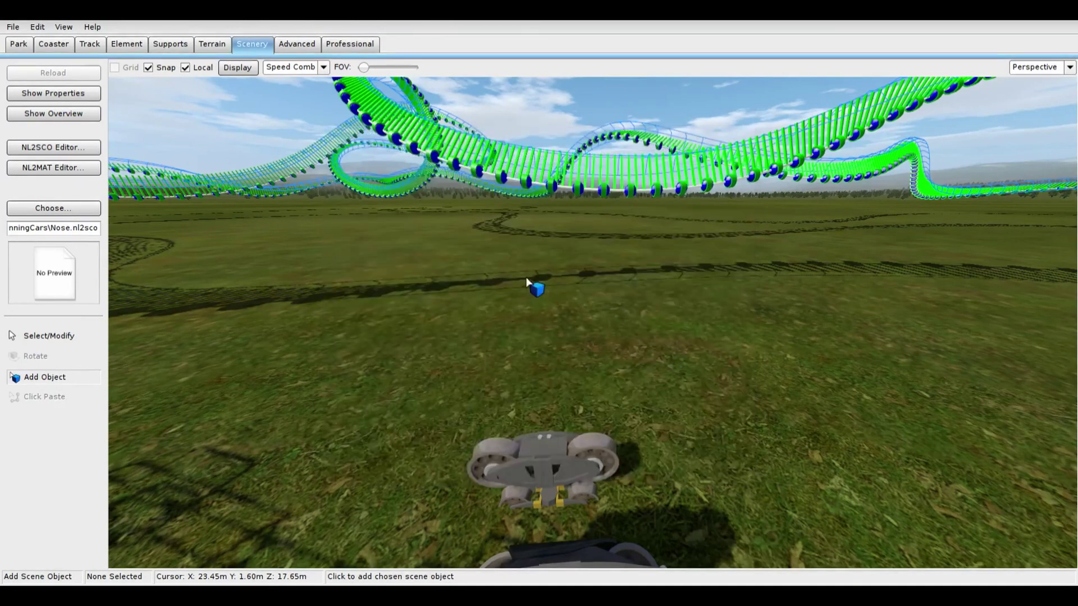
{"action": "right_click_drag", "start_coordinate": [527, 278], "coordinate": [526, 283]}
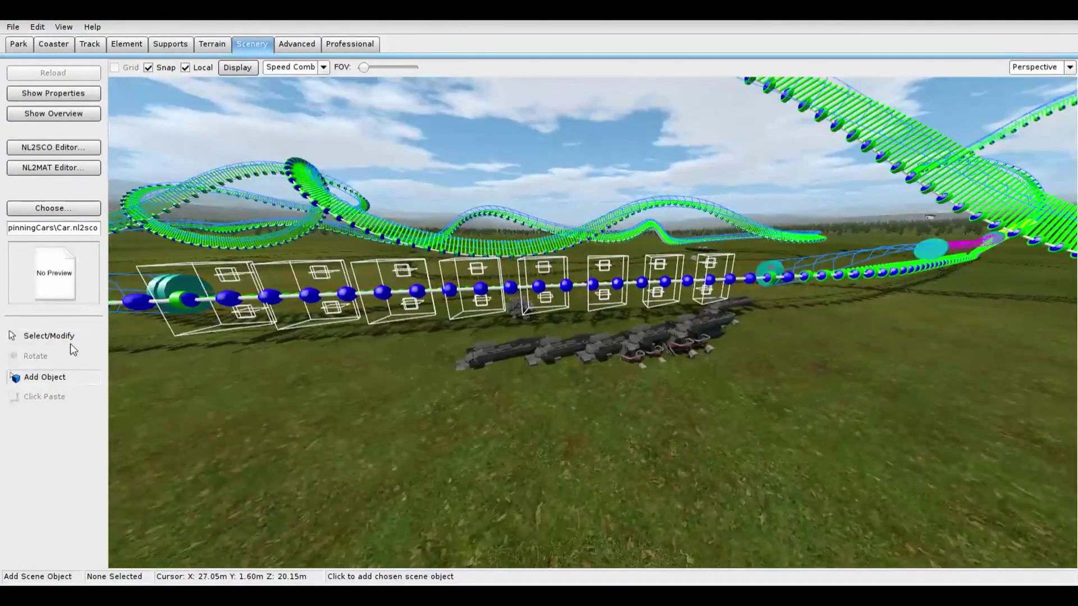
{"action": "left_click", "coordinate": [70, 341]}
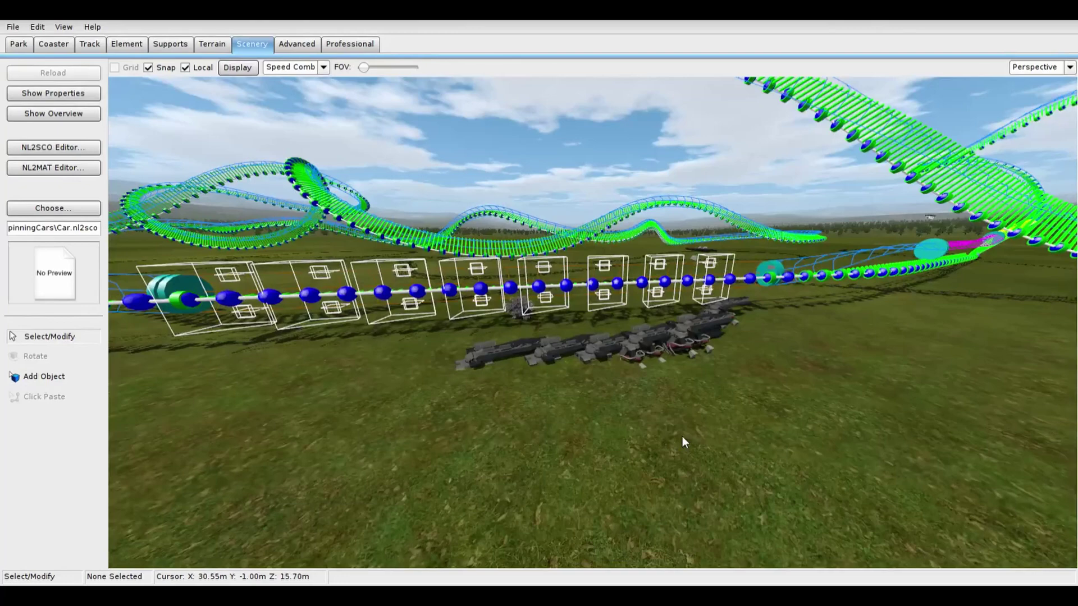
Check the car number in the instance properties of the first car at the end of the group
{"action": "mouse_move", "coordinate": [683, 443]}
{"action": "right_mouse_down"}
{"action": "mouse_move", "coordinate": [724, 443]}
{"action": "mouse_move", "coordinate": [663, 443]}
{"action": "right_mouse_up"}
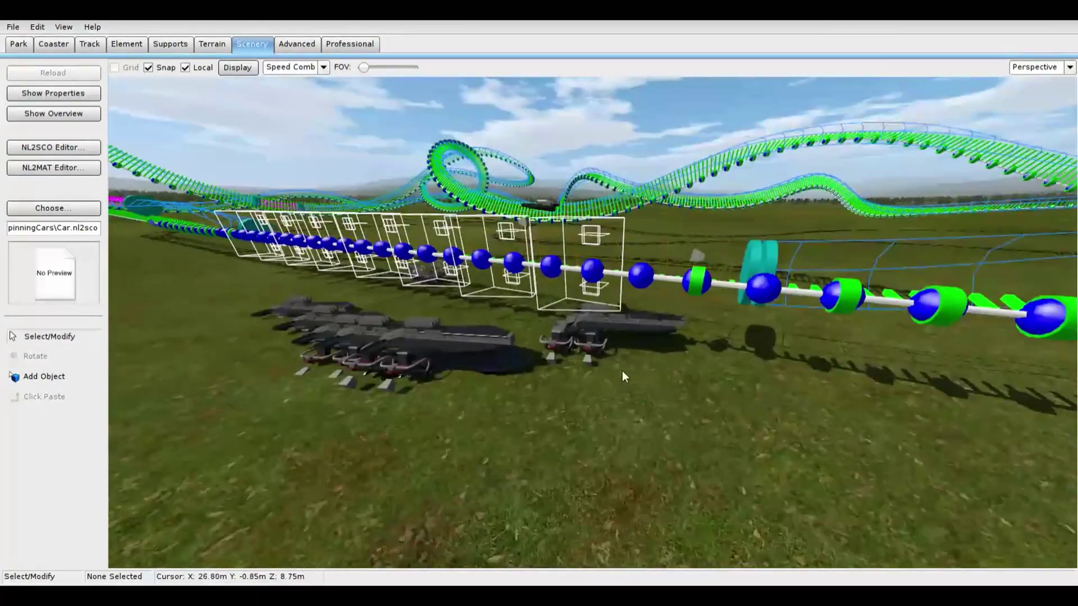
{"action": "double_click", "coordinate": [586, 342]}
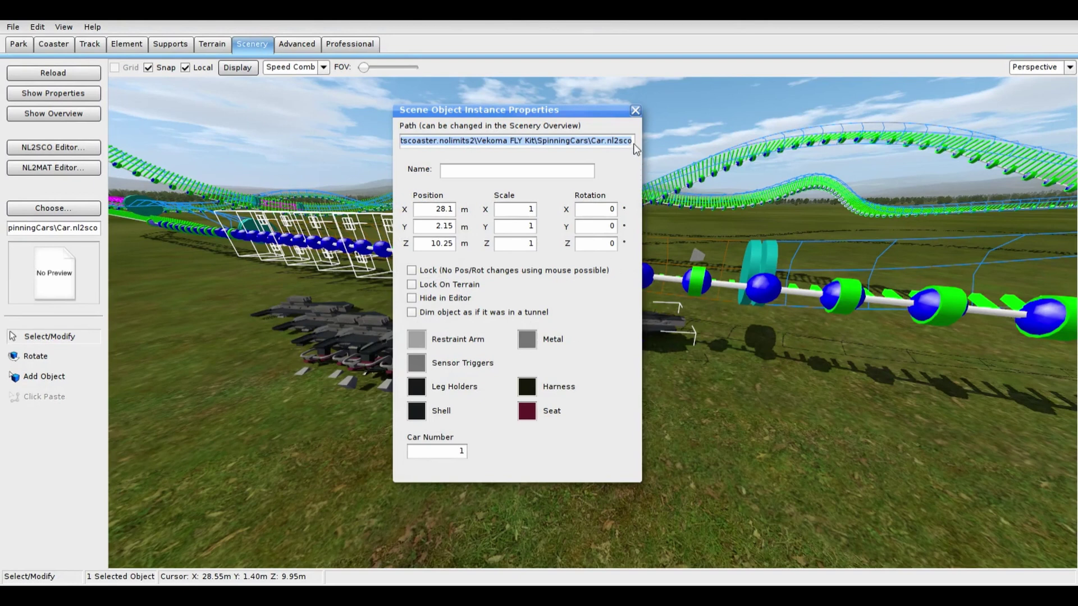
{"action": "left_click", "coordinate": [635, 110]}
Set the Car Number of the next car in the group to 2
{"action": "double_click", "coordinate": [517, 365]}
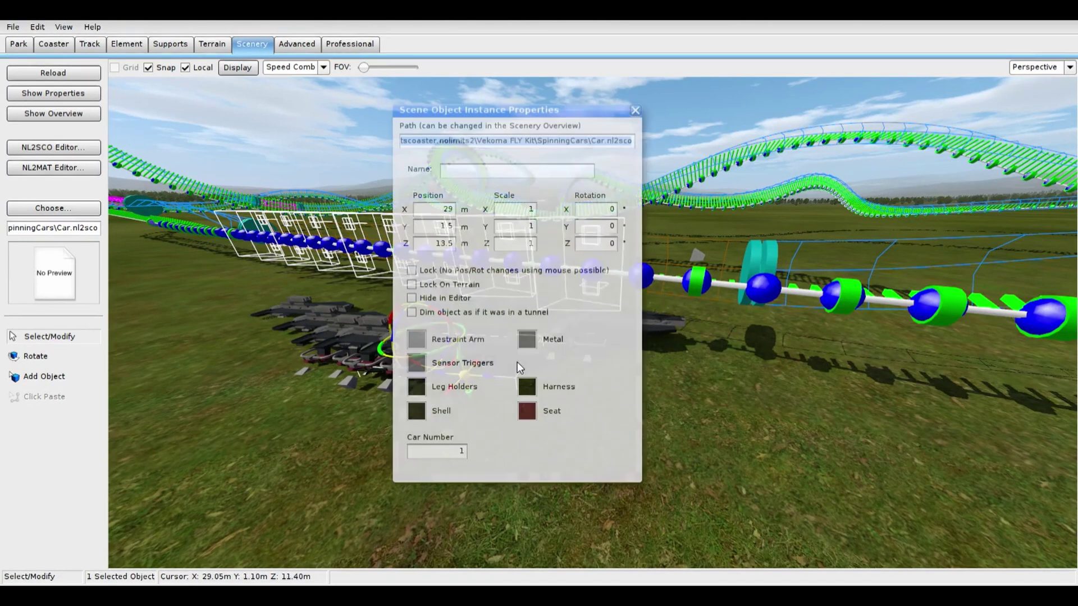
{"action": "left_click", "coordinate": [465, 449]}
{"action": "type", "text": "2"}
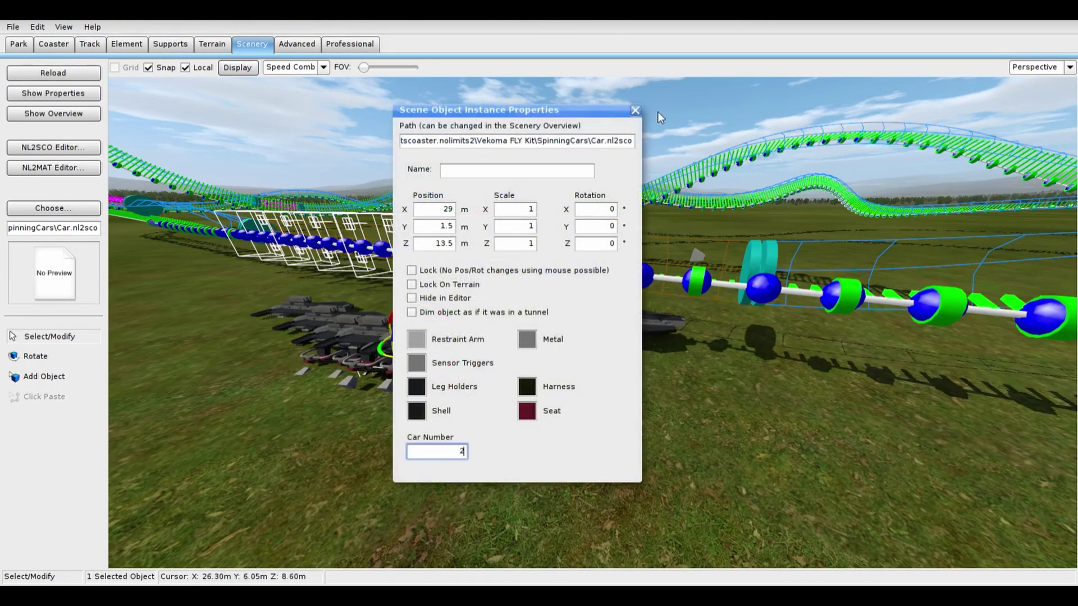
{"action": "left_click", "coordinate": [635, 110]}
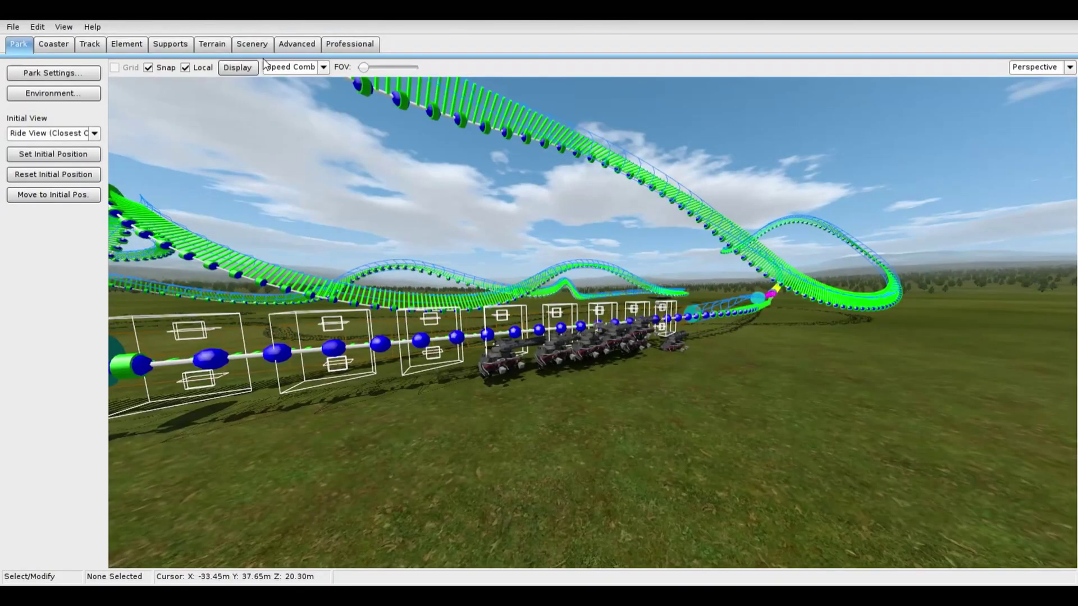
Choose LSMs.nl2sco from the SpinningCars folder as the scene object to add
{"action": "left_click", "coordinate": [252, 45]}
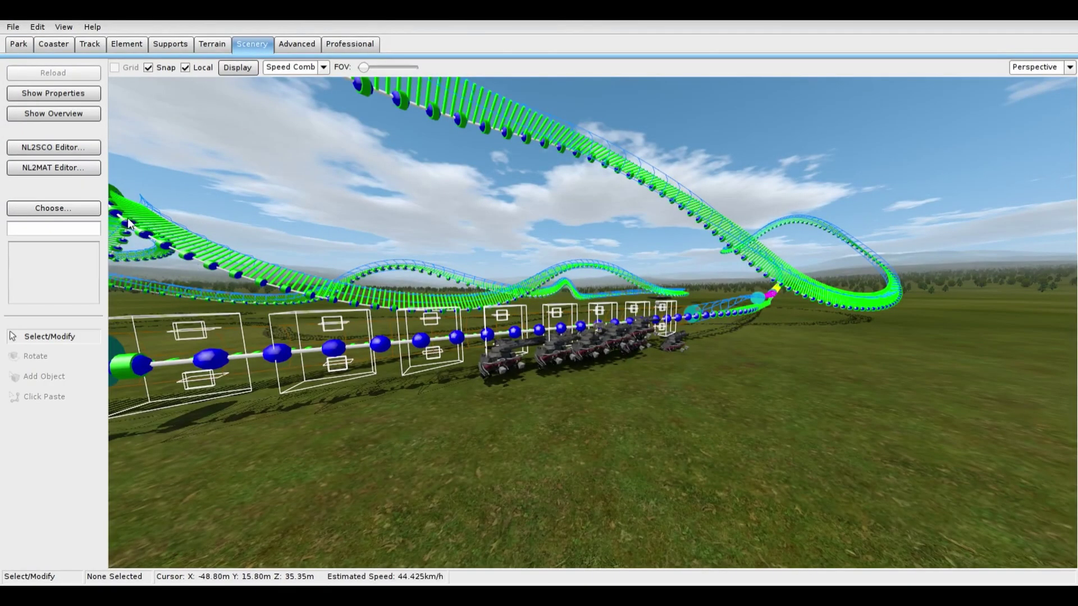
{"action": "left_click", "coordinate": [94, 212]}
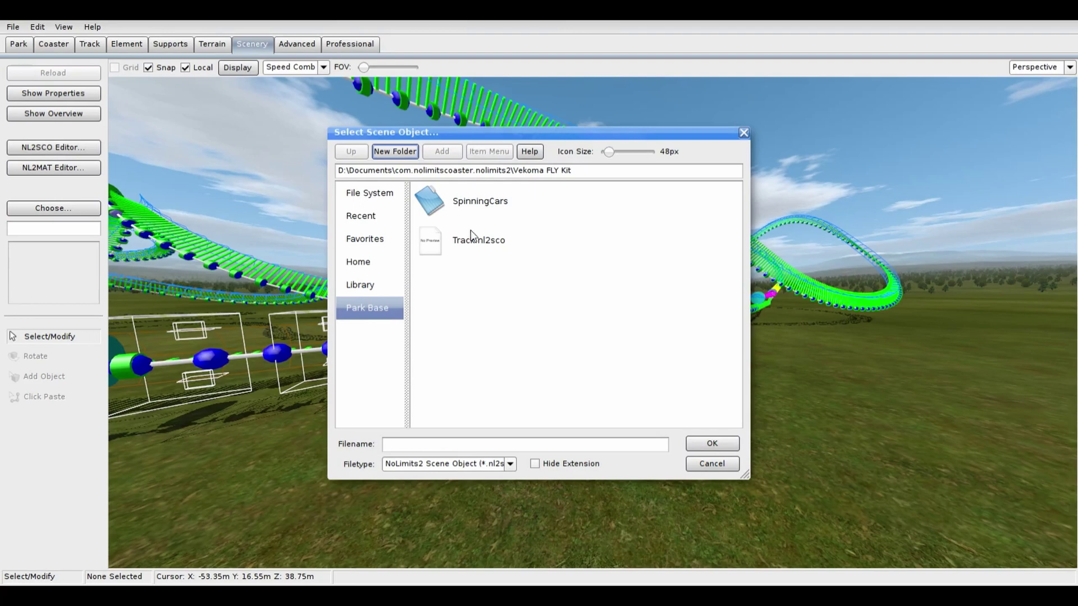
{"action": "left_click", "coordinate": [486, 204]}
{"action": "double_click", "coordinate": [485, 203]}
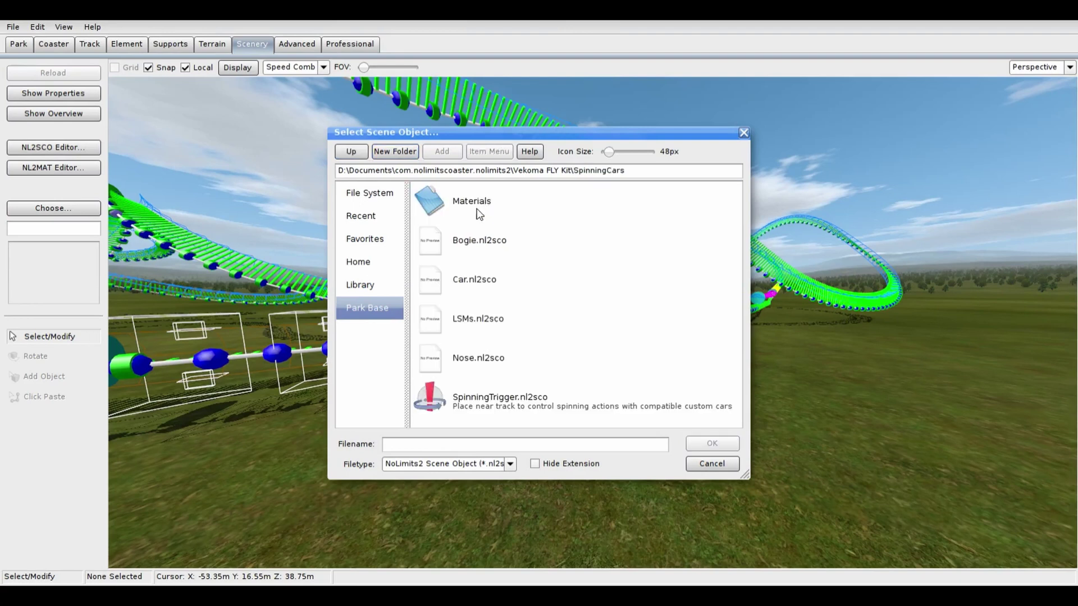
{"action": "double_click", "coordinate": [507, 323]}
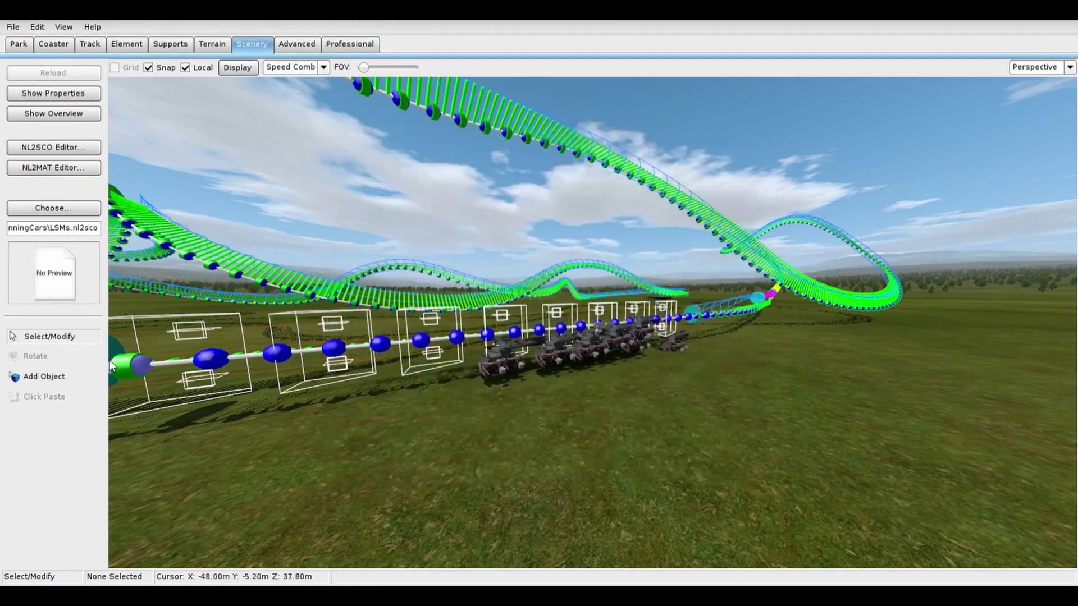
Place an LSM object next to the track near the end of the brake section
{"action": "key", "text": "w"}
{"action": "right_click_drag", "start_coordinate": [620, 457], "coordinate": [932, 444]}
{"action": "key", "text": "w"}
{"action": "key", "text": "s"}
{"action": "left_click", "coordinate": [603, 433]}
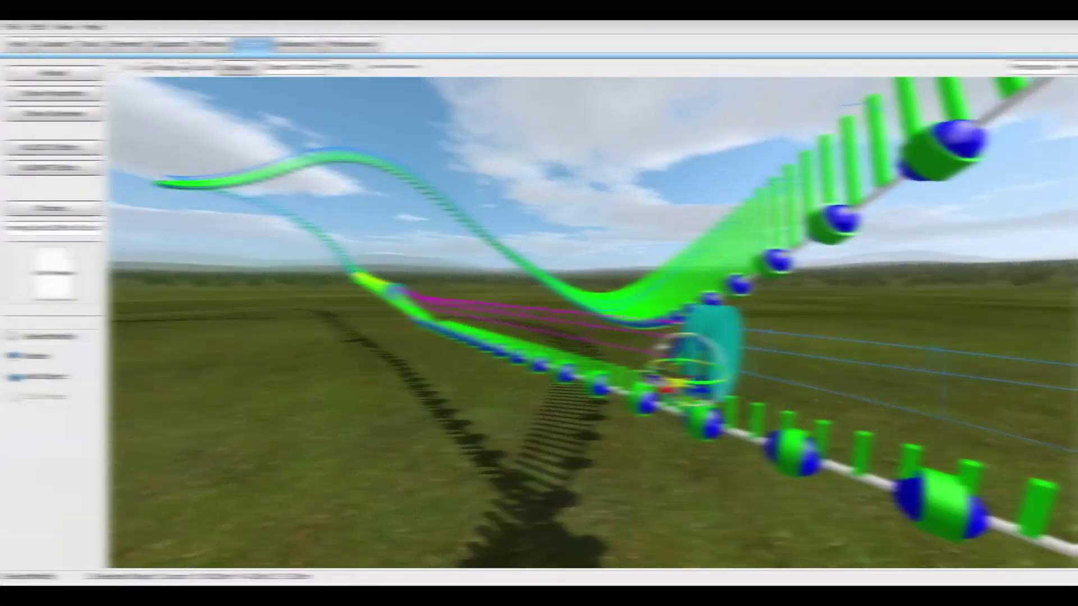
Check the lengths of the brake and transport sections, and name the LSM object 45
{"action": "left_click", "coordinate": [637, 323]}
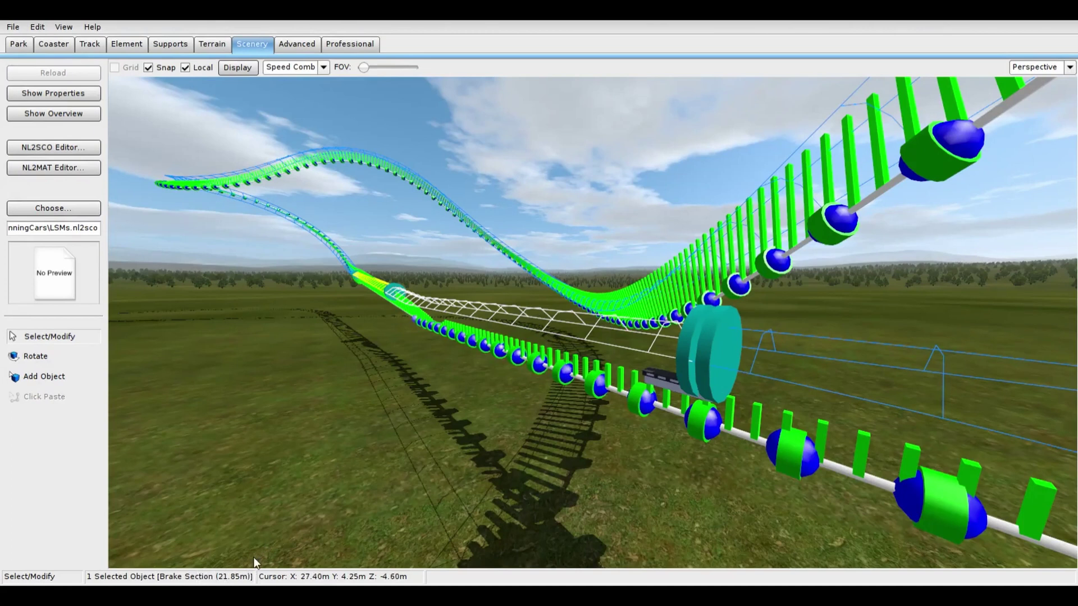
{"action": "left_click", "coordinate": [379, 277]}
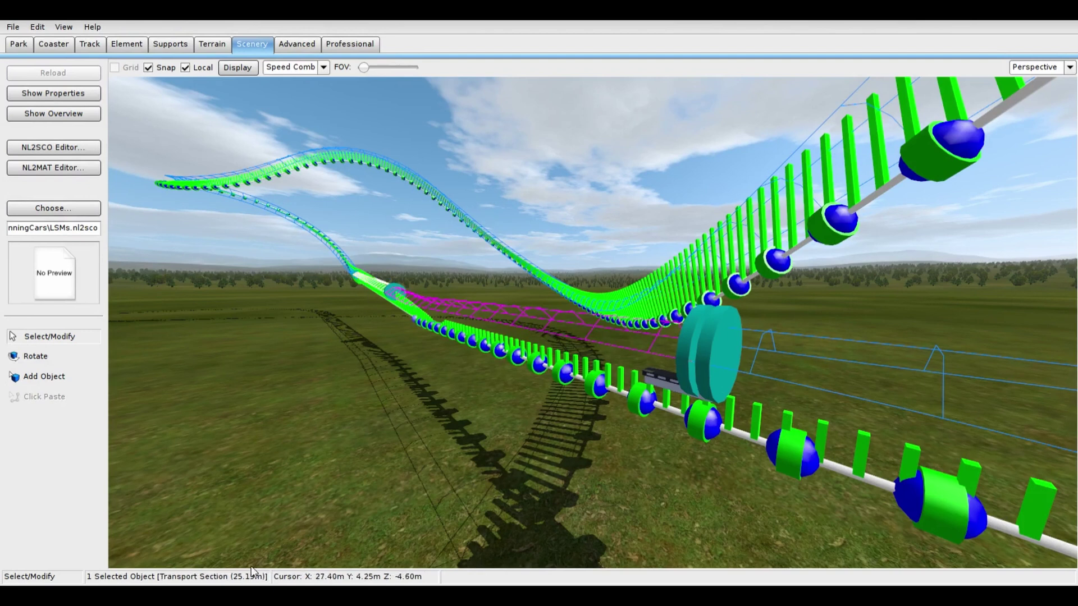
{"action": "double_click", "coordinate": [654, 372]}
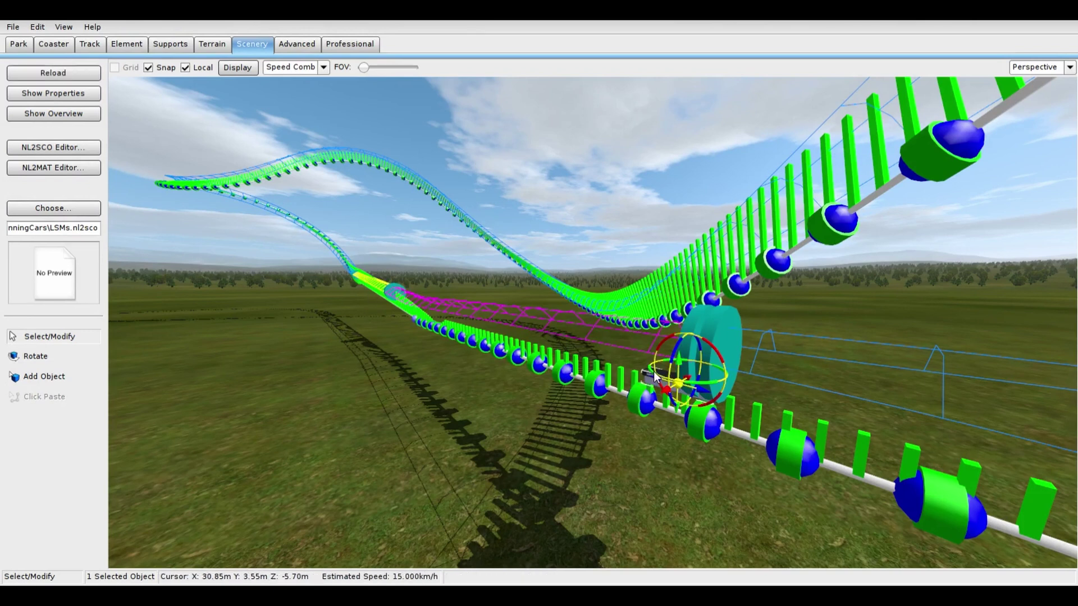
{"action": "left_click", "coordinate": [510, 172]}
{"action": "type", "text": "45"}
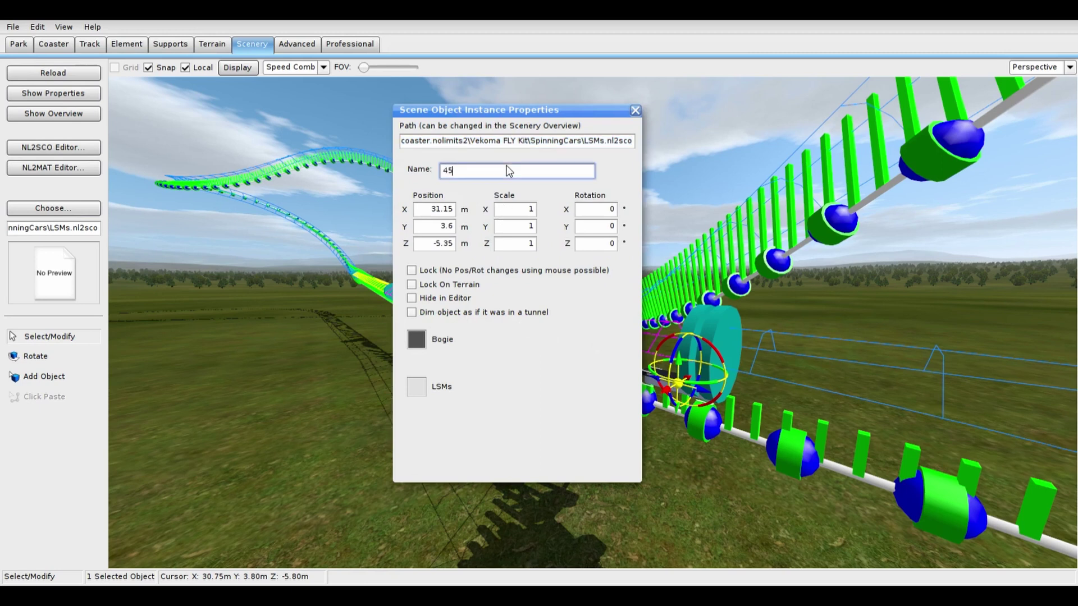
{"action": "left_click", "coordinate": [637, 109]}
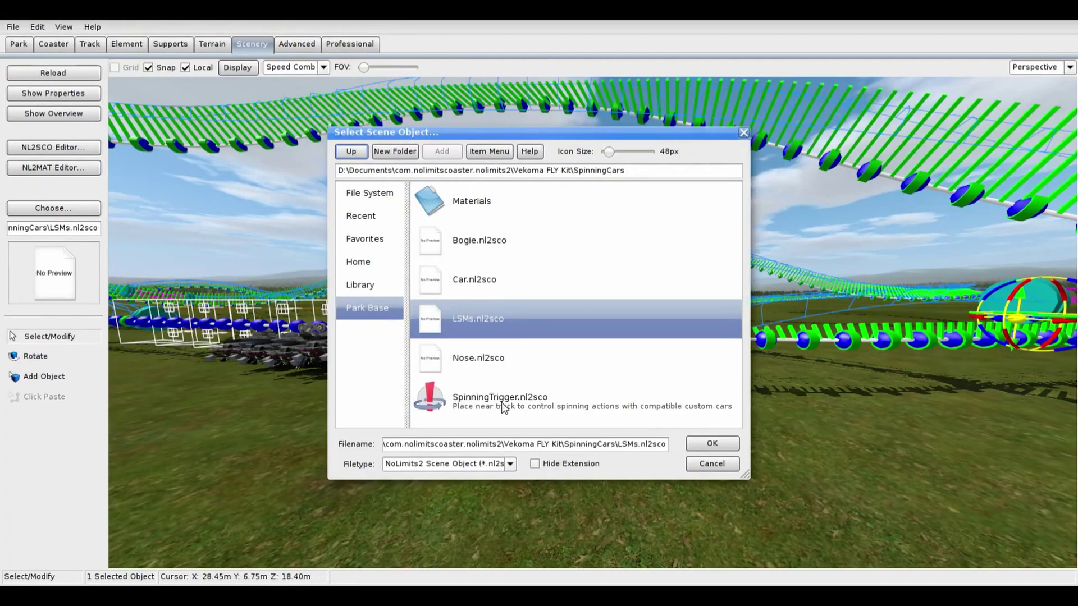
Choose SpinningTrigger.nl2sco and place a trigger close to the track past the station
{"action": "double_click", "coordinate": [501, 399]}
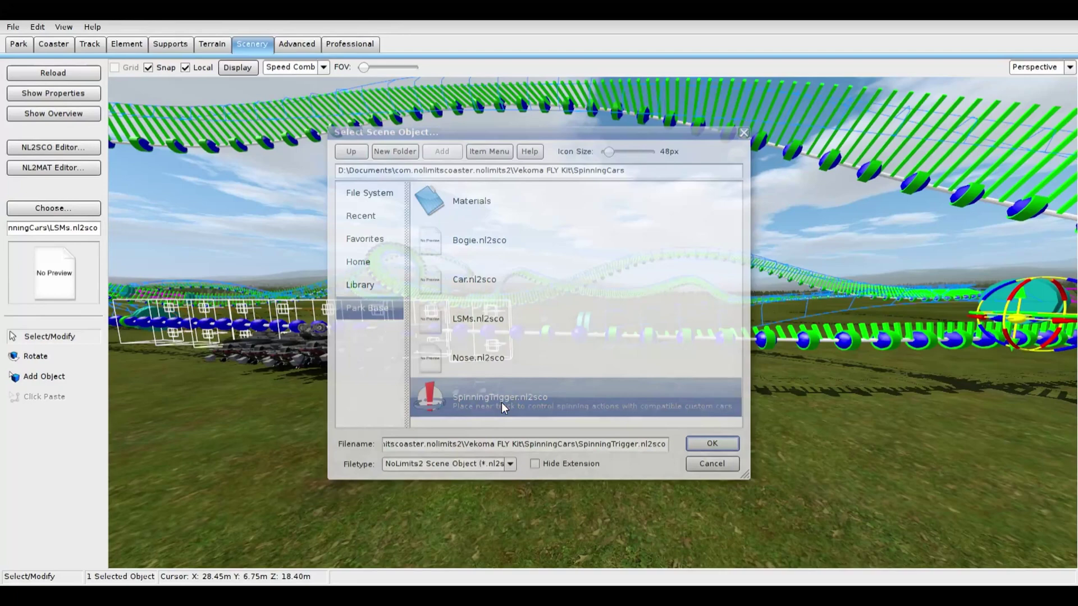
{"action": "left_click", "coordinate": [63, 384]}
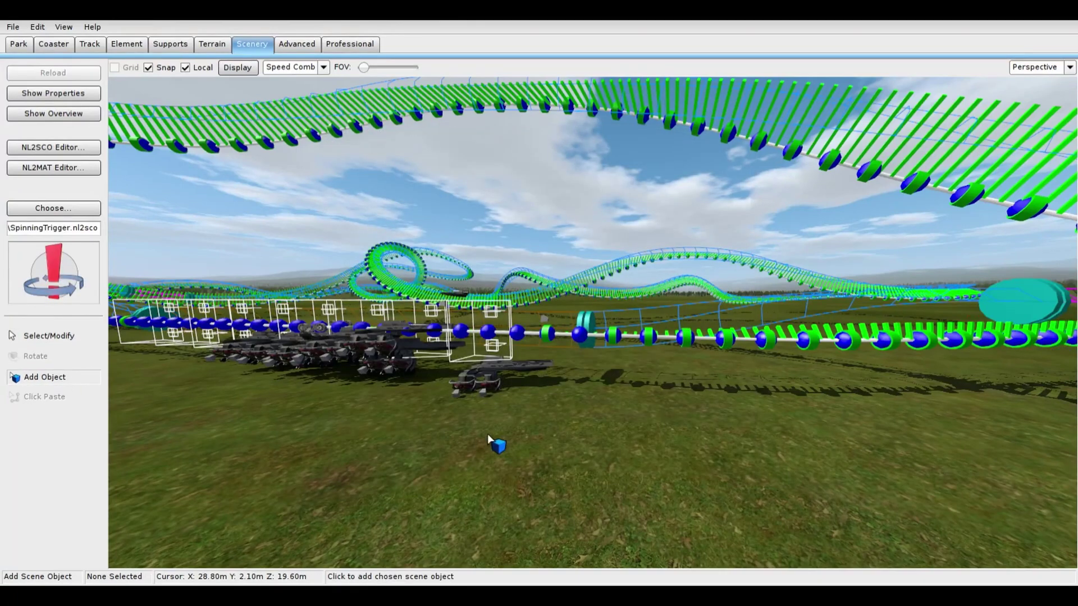
{"action": "right_click_drag", "start_coordinate": [497, 443], "coordinate": [636, 434]}
{"action": "left_click", "coordinate": [773, 458]}
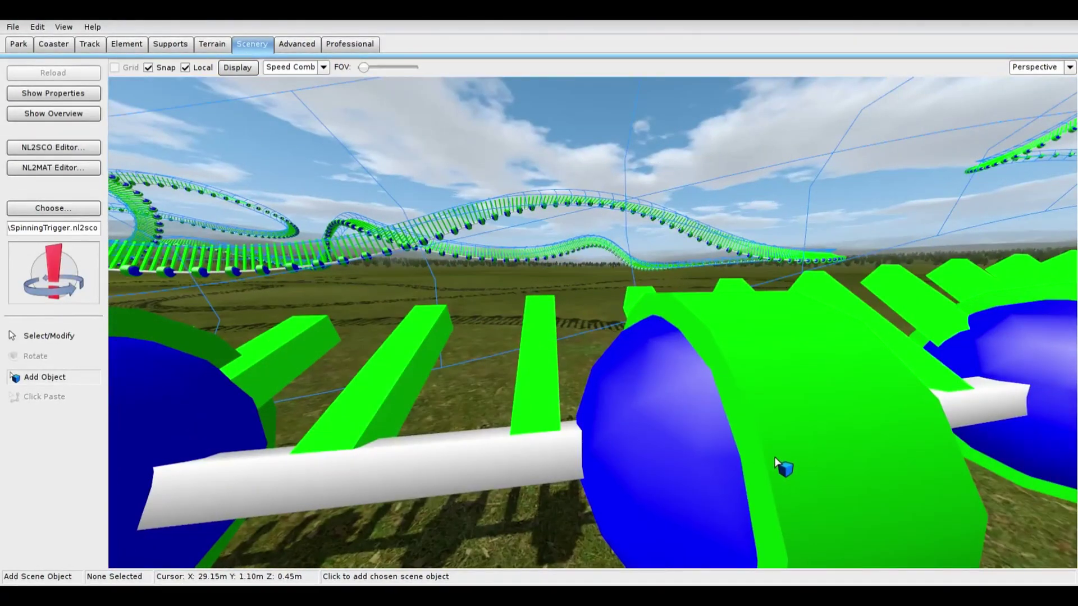
Move the spinning trigger up onto the track just past the station
{"action": "right_click_drag", "start_coordinate": [773, 457], "coordinate": [597, 466]}
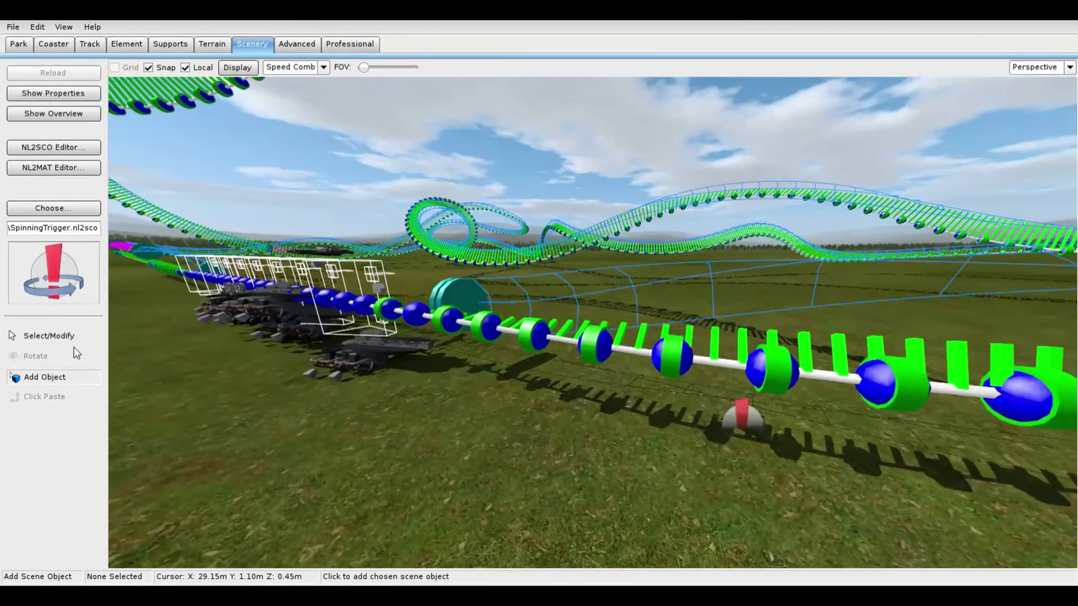
{"action": "left_click", "coordinate": [51, 336]}
{"action": "left_click", "coordinate": [735, 428]}
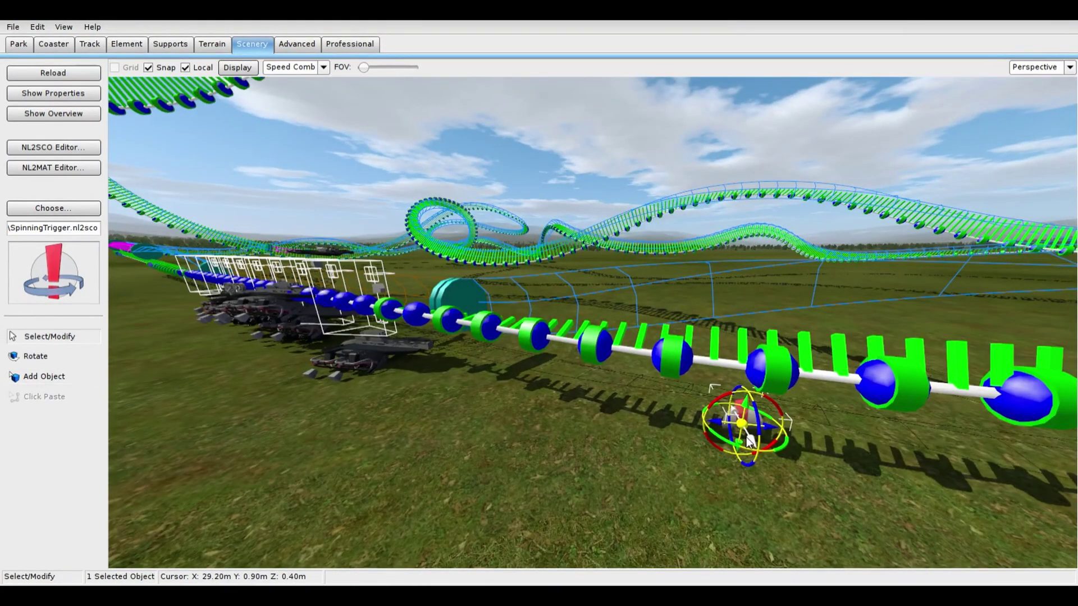
{"action": "left_click_drag", "start_coordinate": [737, 427], "coordinate": [564, 336]}
Open the spinning trigger's properties and turn off its clockwise rotation
{"action": "scroll", "coordinate": [564, 336], "scroll_direction": "up", "scroll_amount": 3}
{"action": "middle_click_drag", "start_coordinate": [564, 335], "coordinate": [483, 376]}
{"action": "right_click_drag", "start_coordinate": [594, 294], "coordinate": [559, 340]}
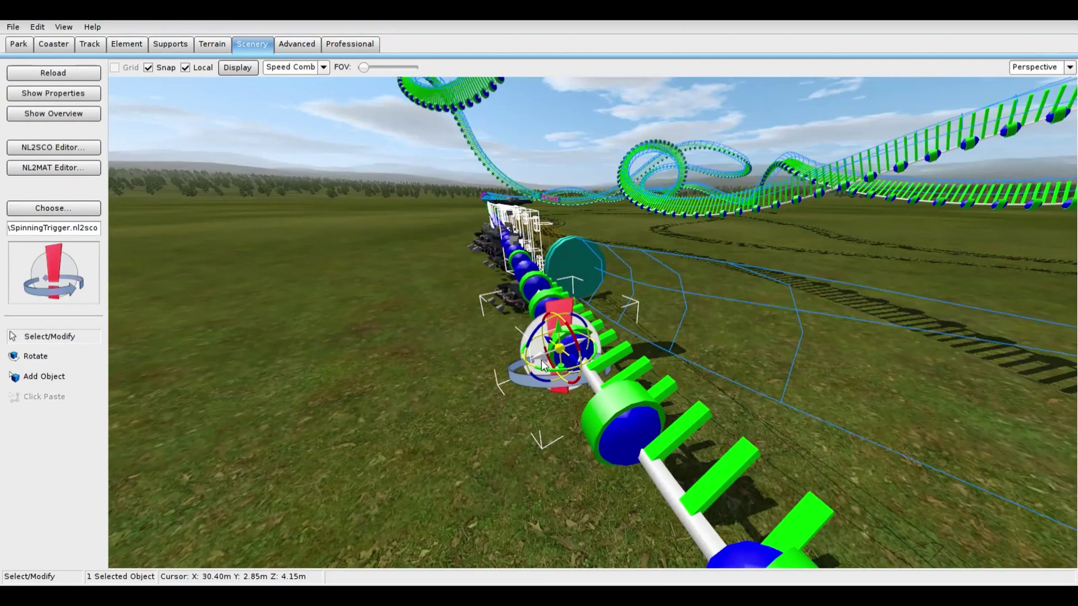
{"action": "double_click", "coordinate": [583, 353]}
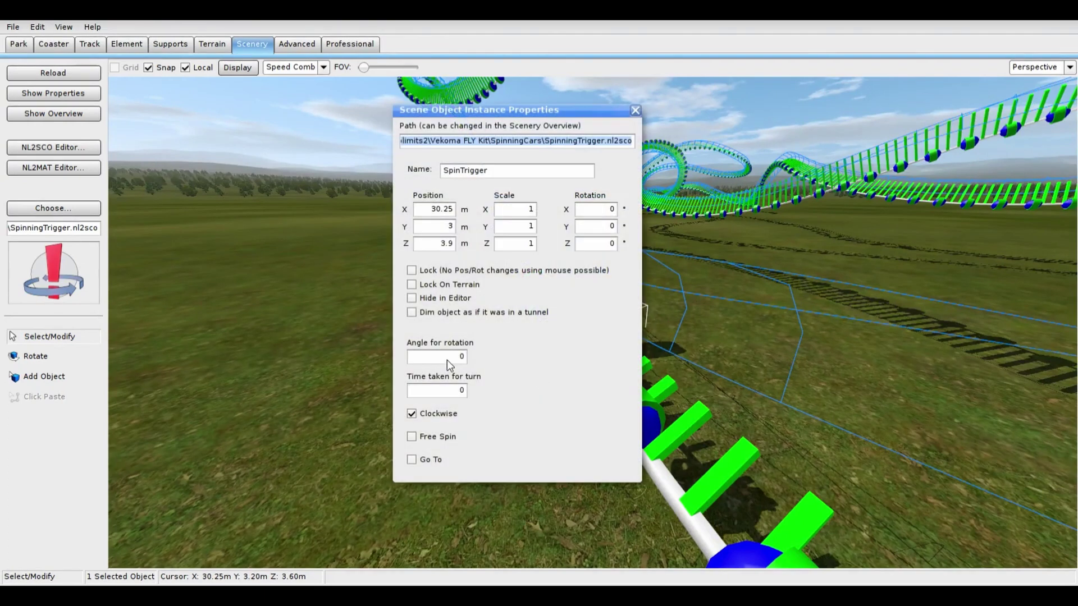
{"action": "left_click", "coordinate": [413, 413]}
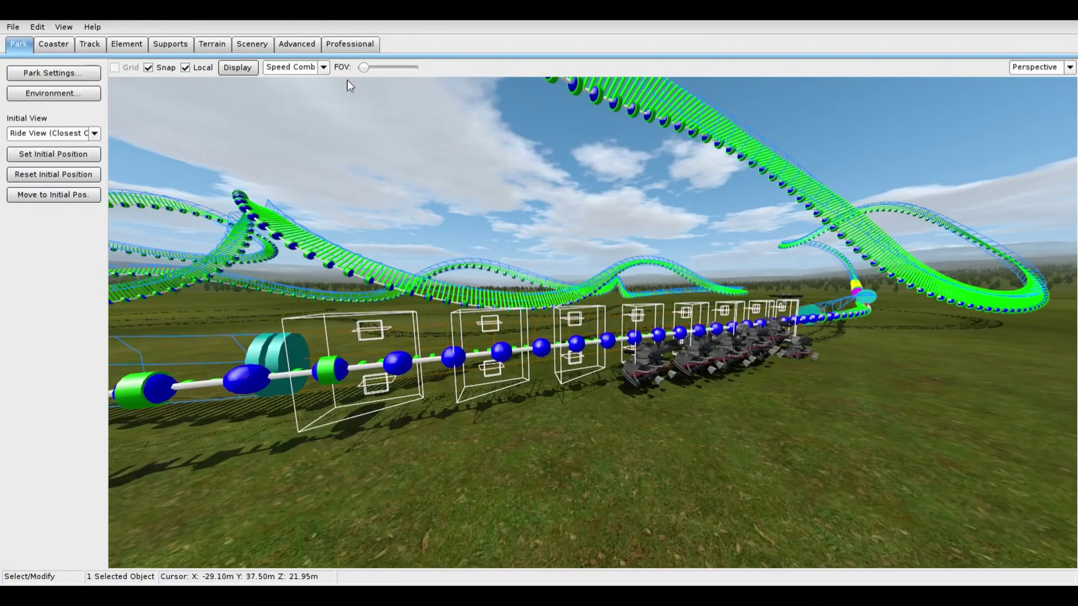
Export the coaster's track spline
{"action": "left_click", "coordinate": [344, 44]}
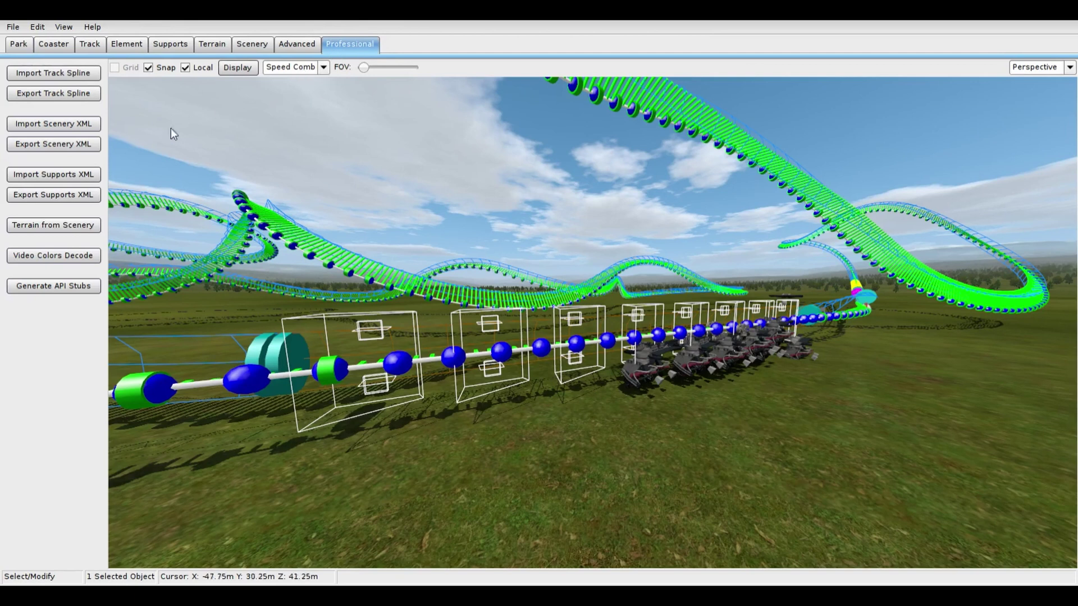
{"action": "left_click", "coordinate": [77, 92]}
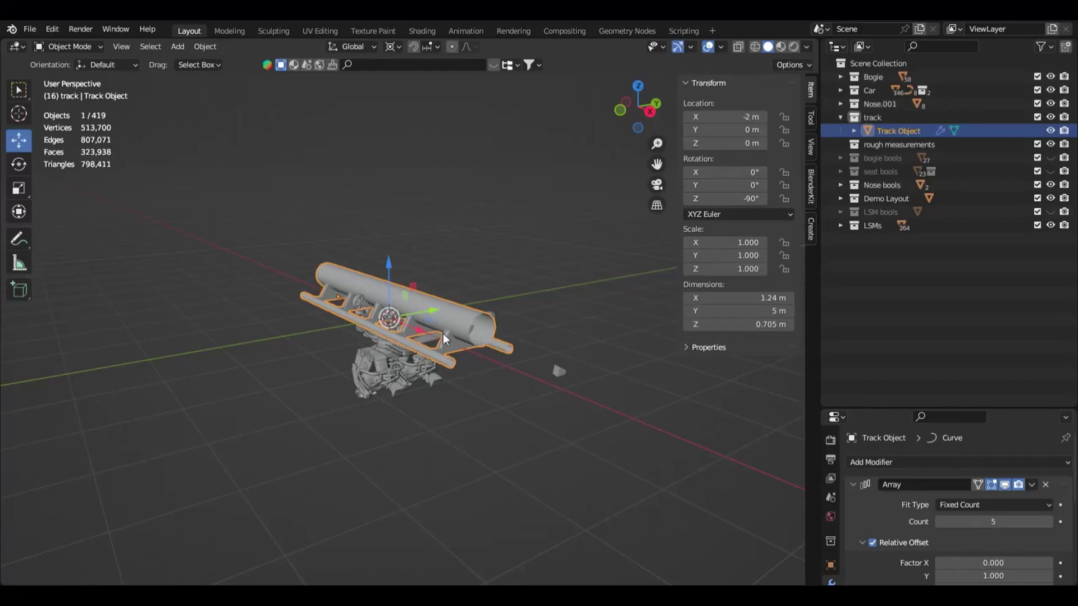
Switch to Blender and import the exported track spline as a curve
{"action": "scroll", "coordinate": [977, 509], "scroll_direction": "down", "scroll_amount": 7}
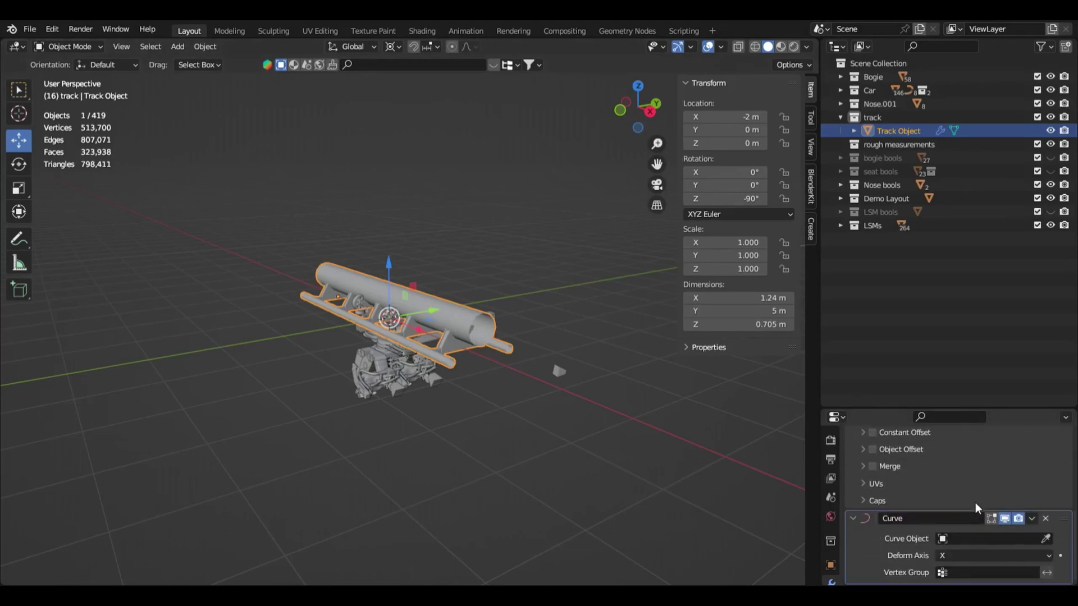
{"action": "left_click", "coordinate": [29, 29]}
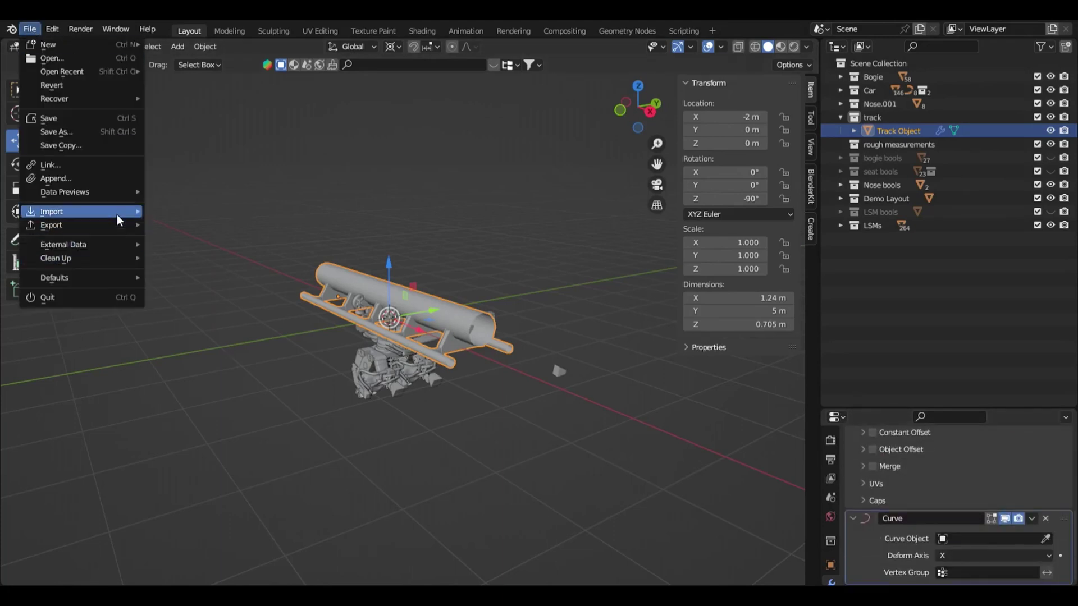
{"action": "mouse_move", "coordinate": [56, 211]}
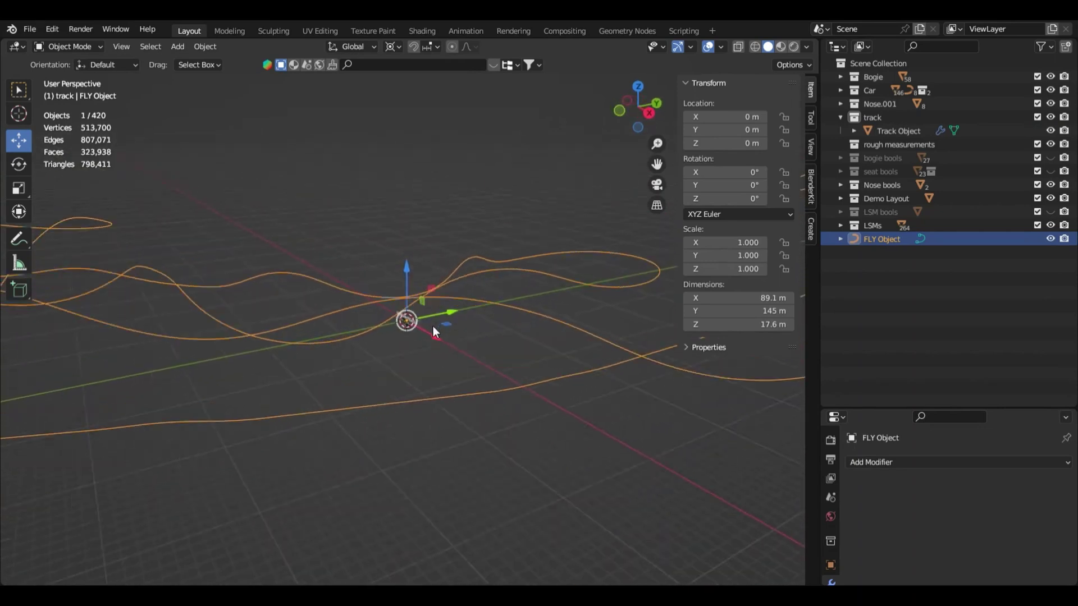
Set FLY Object as the curve object of Track Object's Curve modifier
{"action": "left_click", "coordinate": [446, 327]}
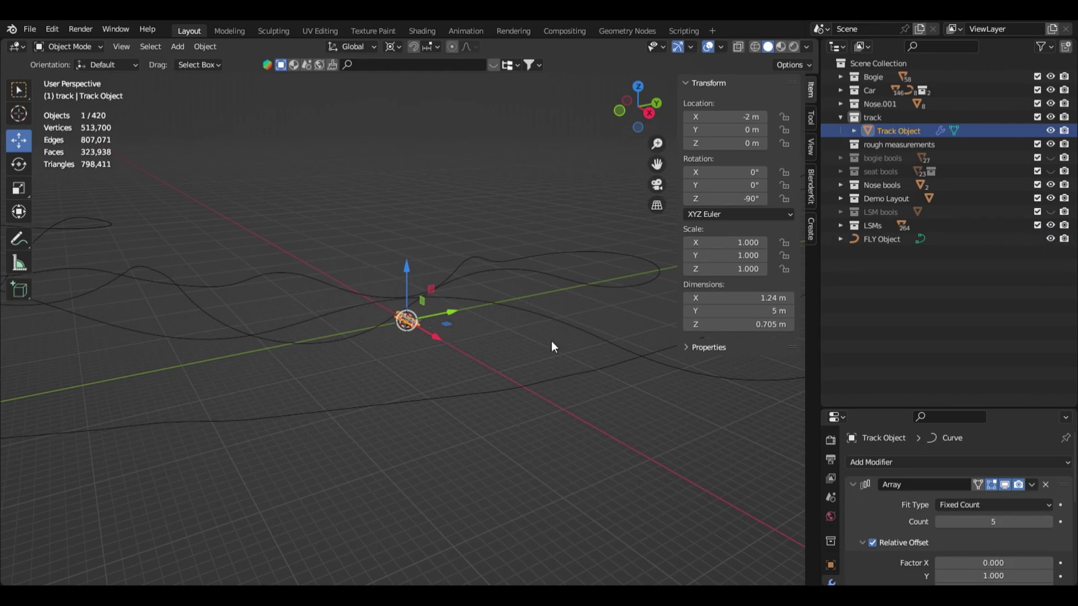
{"action": "scroll", "coordinate": [983, 503], "scroll_direction": "down", "scroll_amount": 5}
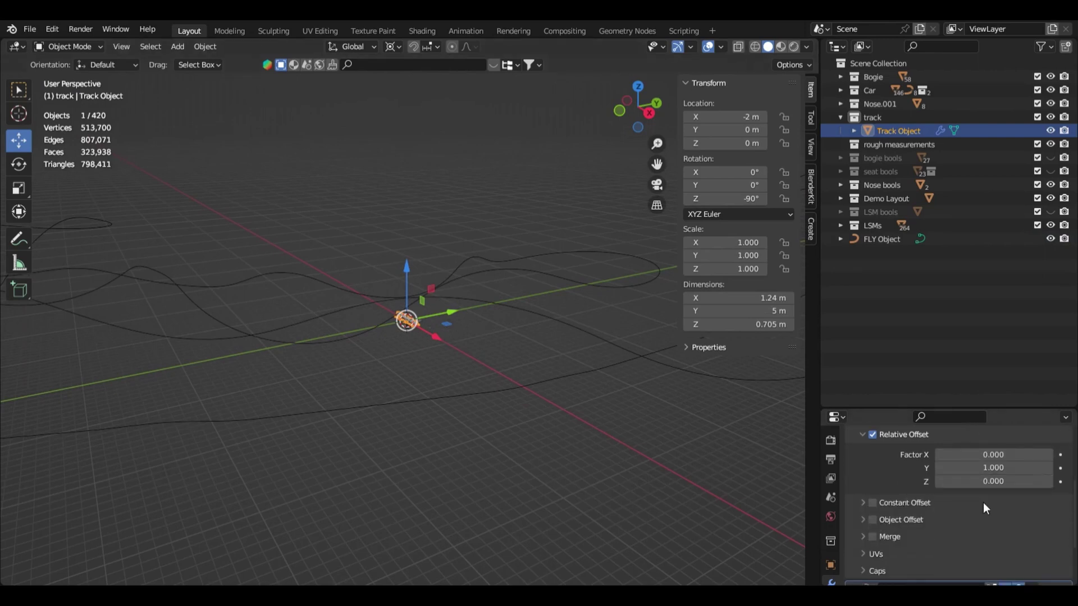
{"action": "scroll", "coordinate": [983, 503], "scroll_direction": "down", "scroll_amount": 3}
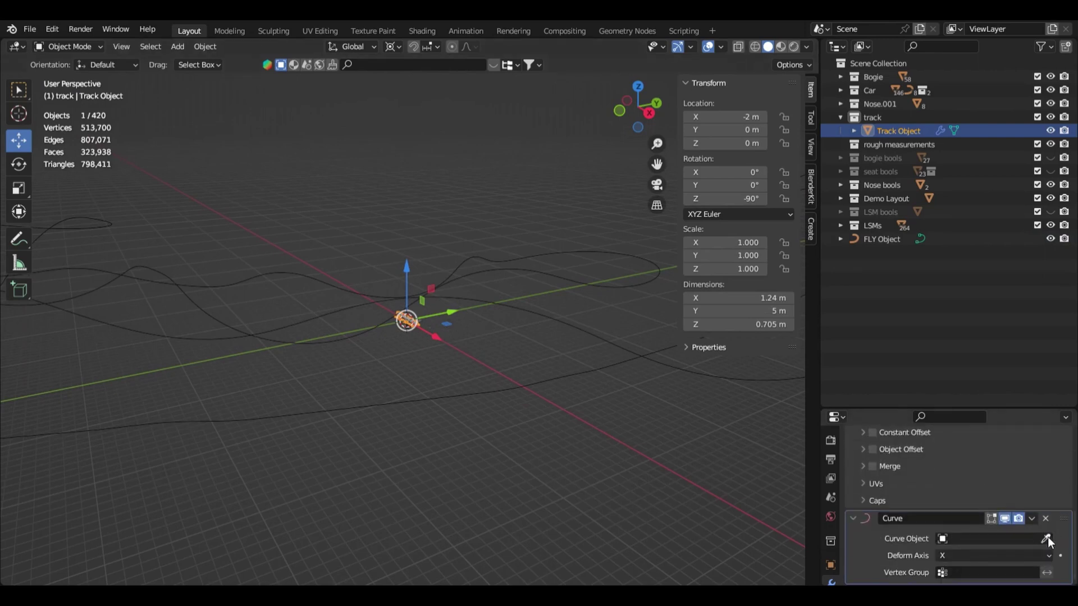
{"action": "left_click", "coordinate": [1046, 538]}
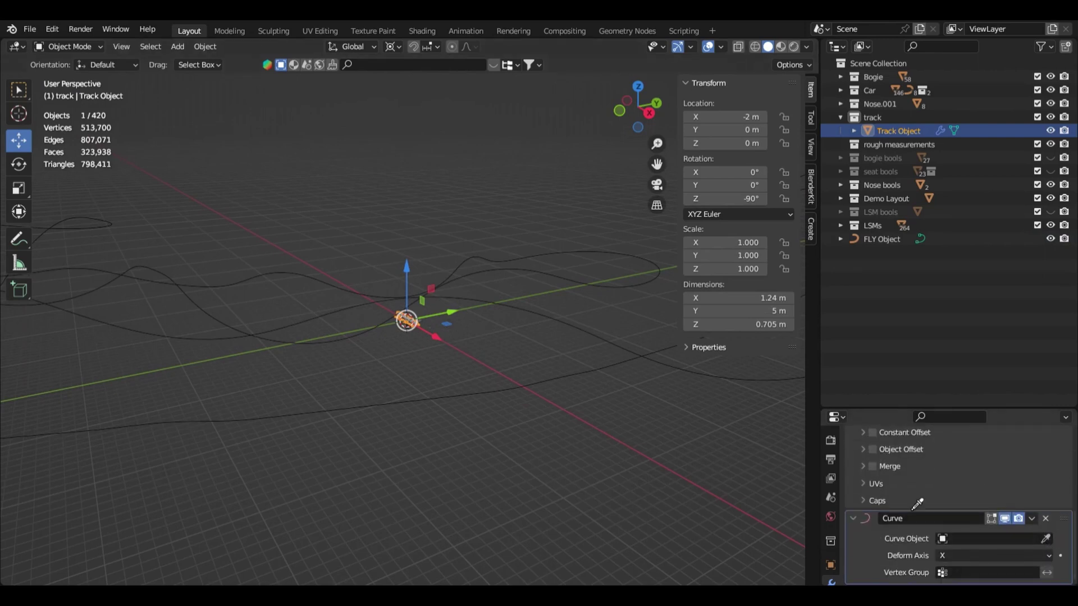
{"action": "left_click", "coordinate": [607, 375]}
{"action": "middle_click_drag", "start_coordinate": [453, 328], "coordinate": [418, 372]}
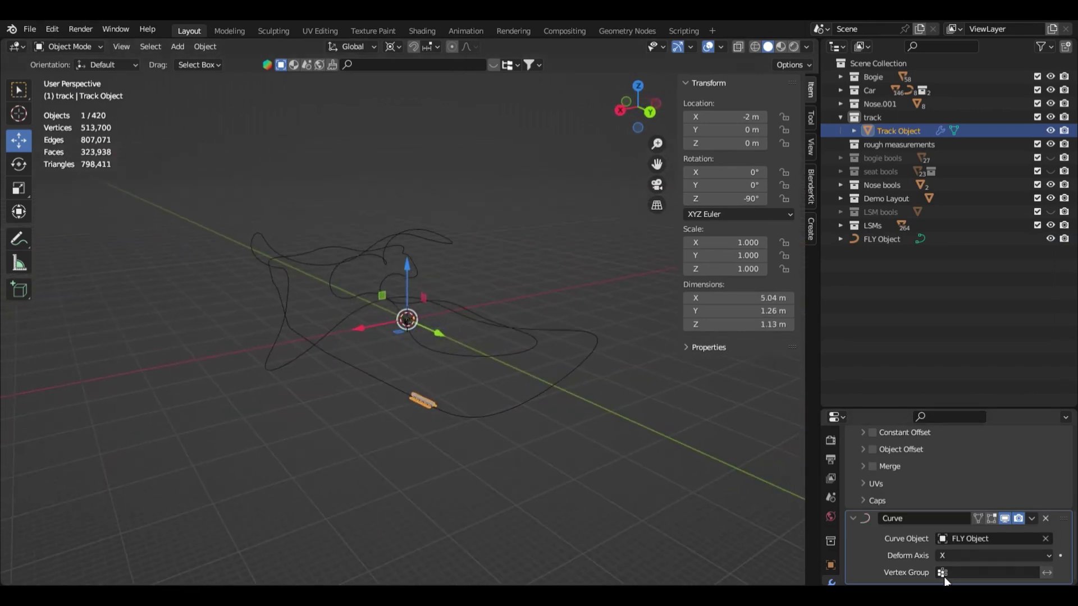
Set Track Object's Array count to 725 so the track follows the whole curve without a gap
{"action": "scroll", "coordinate": [968, 500], "scroll_direction": "up", "scroll_amount": 4}
{"action": "scroll", "coordinate": [968, 499], "scroll_direction": "up", "scroll_amount": 2}
{"action": "left_click_drag", "start_coordinate": [985, 479], "coordinate": [1058, 478]}
{"action": "scroll", "coordinate": [452, 334], "scroll_direction": "up", "scroll_amount": 4}
{"action": "middle_click_drag", "start_coordinate": [511, 328], "coordinate": [552, 339]}
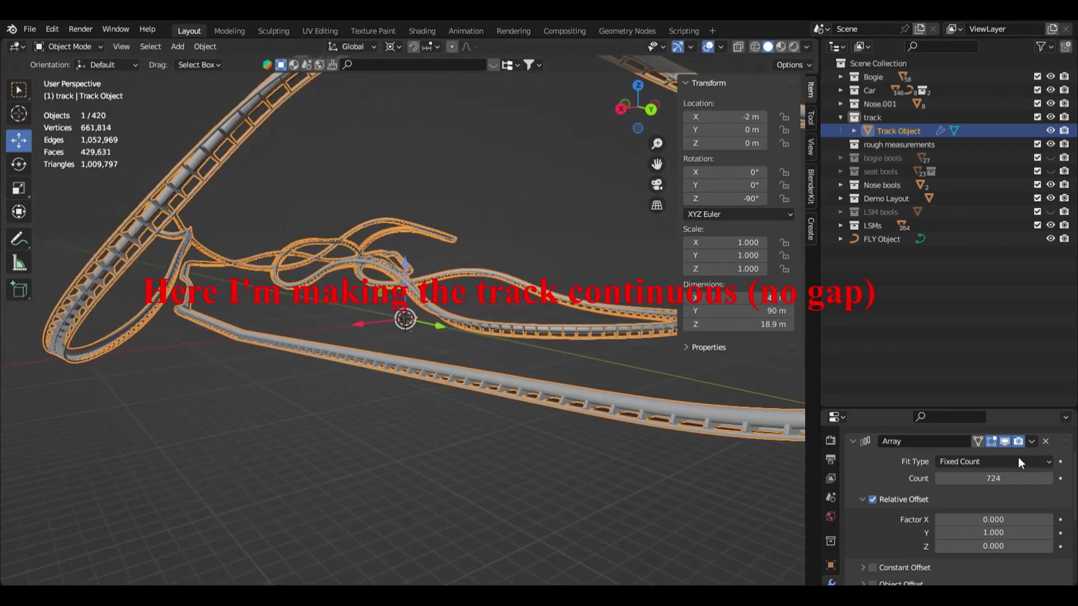
{"action": "left_click", "coordinate": [938, 477]}
{"action": "left_click", "coordinate": [938, 478]}
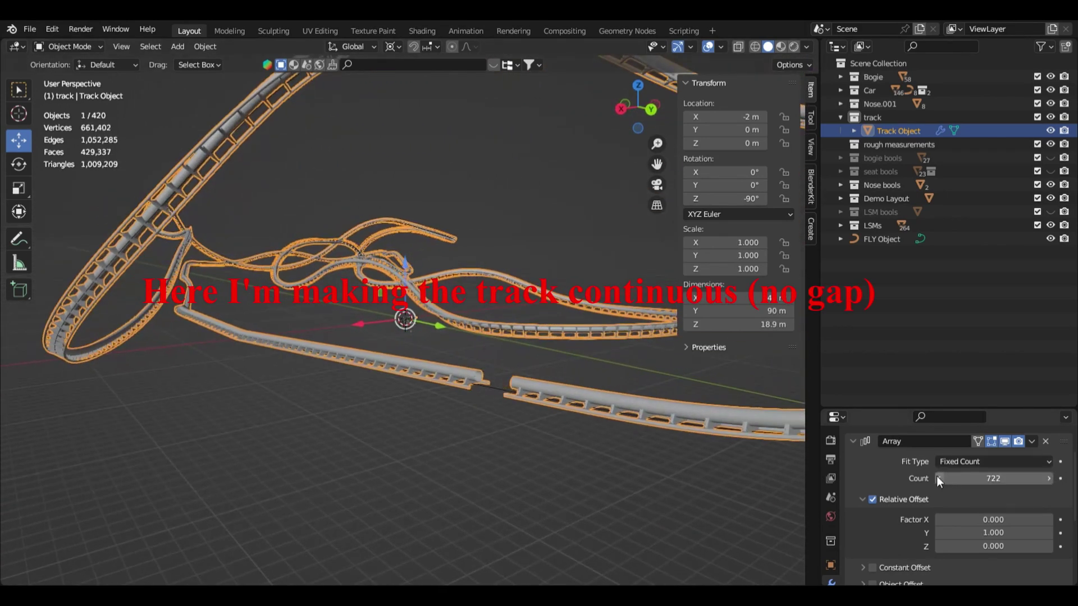
{"action": "left_click", "coordinate": [1047, 479]}
{"action": "left_click", "coordinate": [1050, 479]}
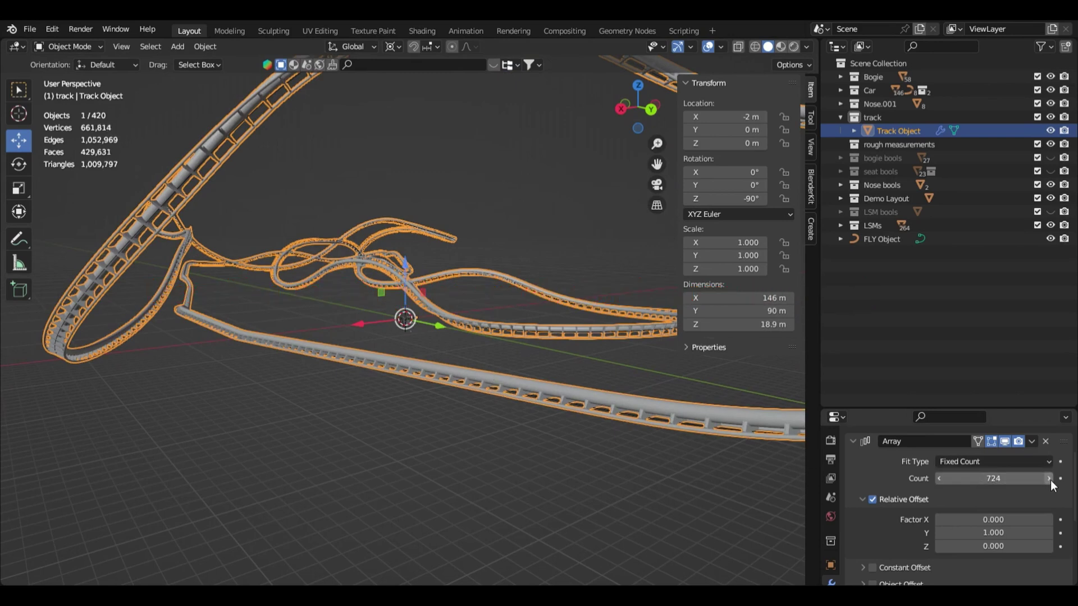
Check the track along the full layout and export the track model
{"action": "middle_click_drag", "start_coordinate": [594, 369], "coordinate": [662, 373]}
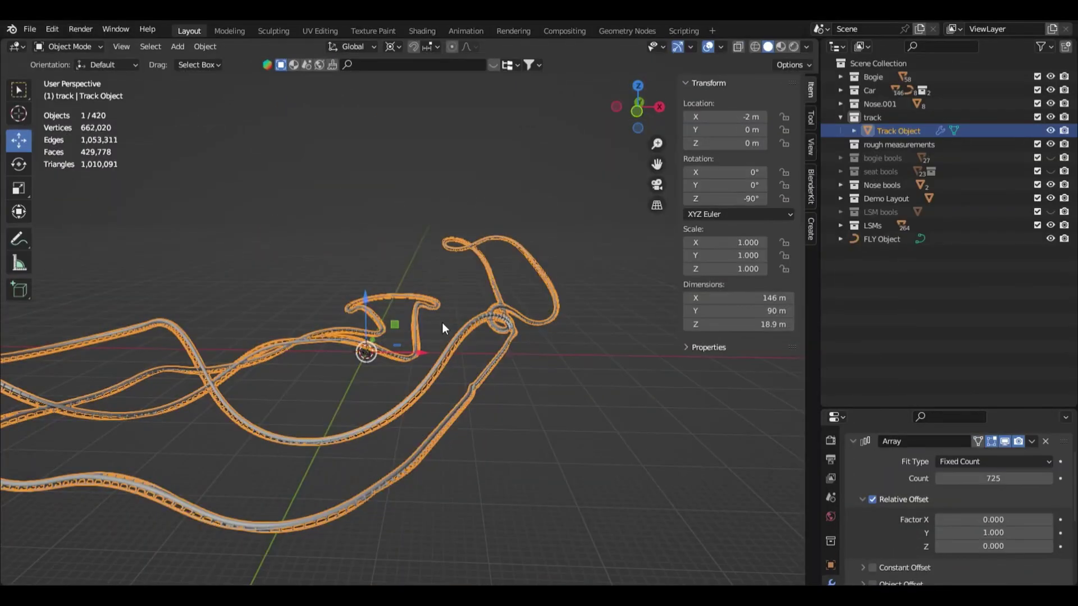
{"action": "middle_click_drag", "start_coordinate": [443, 322], "coordinate": [458, 322]}
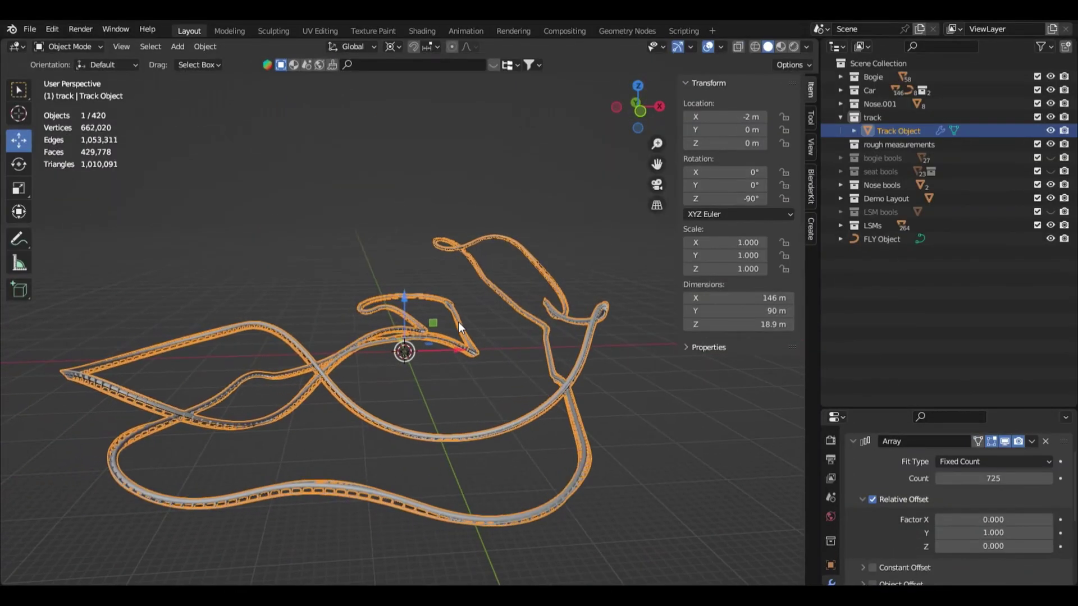
{"action": "left_click", "coordinate": [29, 29]}
{"action": "mouse_move", "coordinate": [78, 226]}
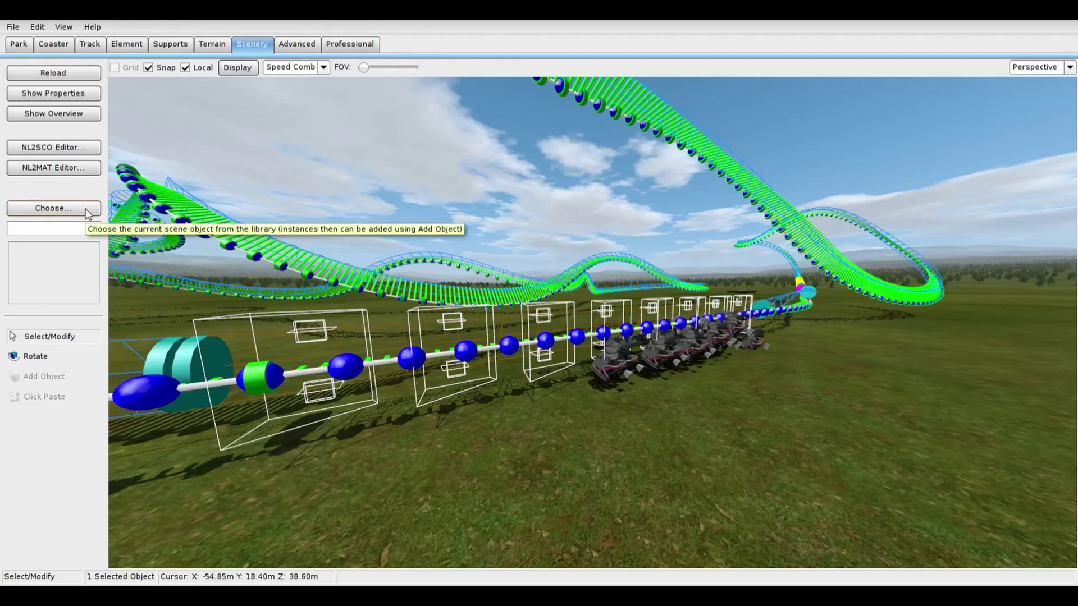
Switch to NoLimits 2, choose Track.nl2sco as the scene object and place it on the grass beside the station
{"action": "left_click", "coordinate": [87, 212]}
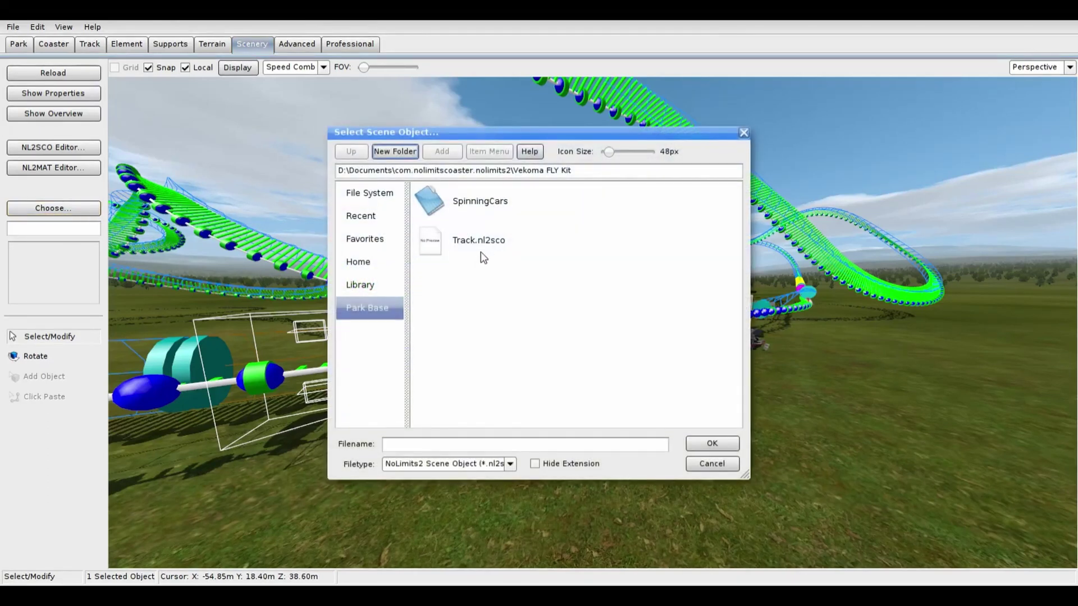
{"action": "double_click", "coordinate": [474, 242]}
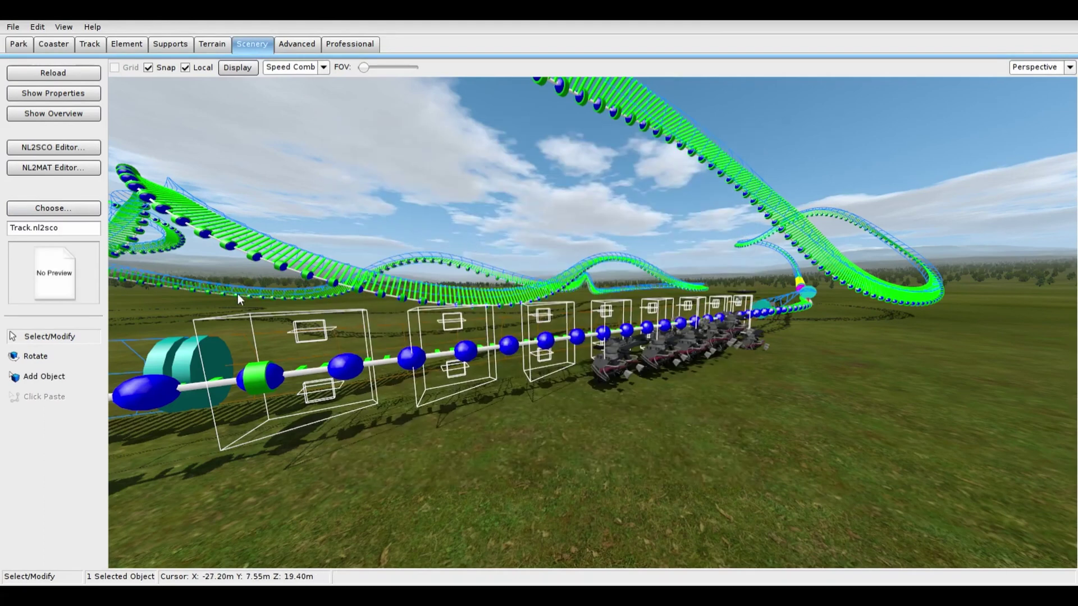
{"action": "left_click", "coordinate": [82, 375]}
{"action": "right_click_drag", "start_coordinate": [688, 465], "coordinate": [689, 466]}
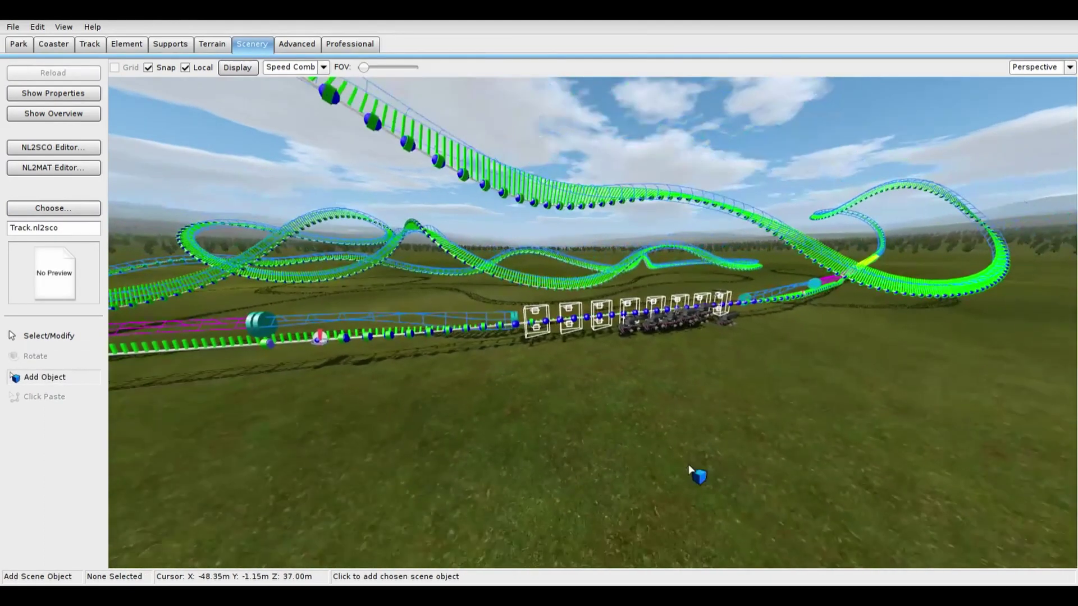
{"action": "left_click", "coordinate": [662, 436]}
{"action": "left_click", "coordinate": [73, 336]}
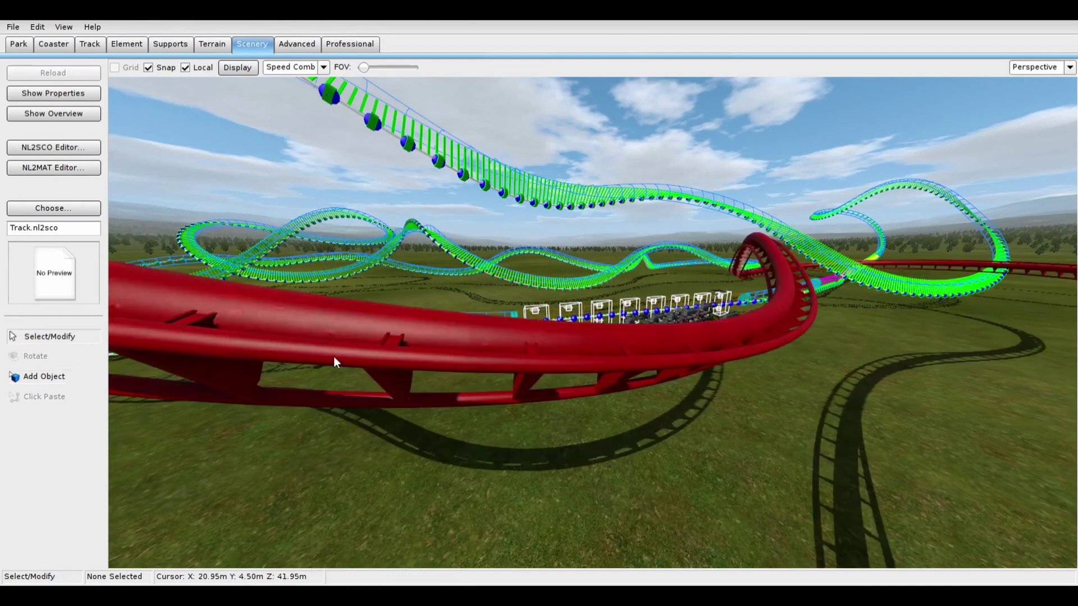
Set the track object's X, Y and Z position to 0 and lock it against mouse changes
{"action": "left_click", "coordinate": [746, 333]}
{"action": "double_click", "coordinate": [747, 334]}
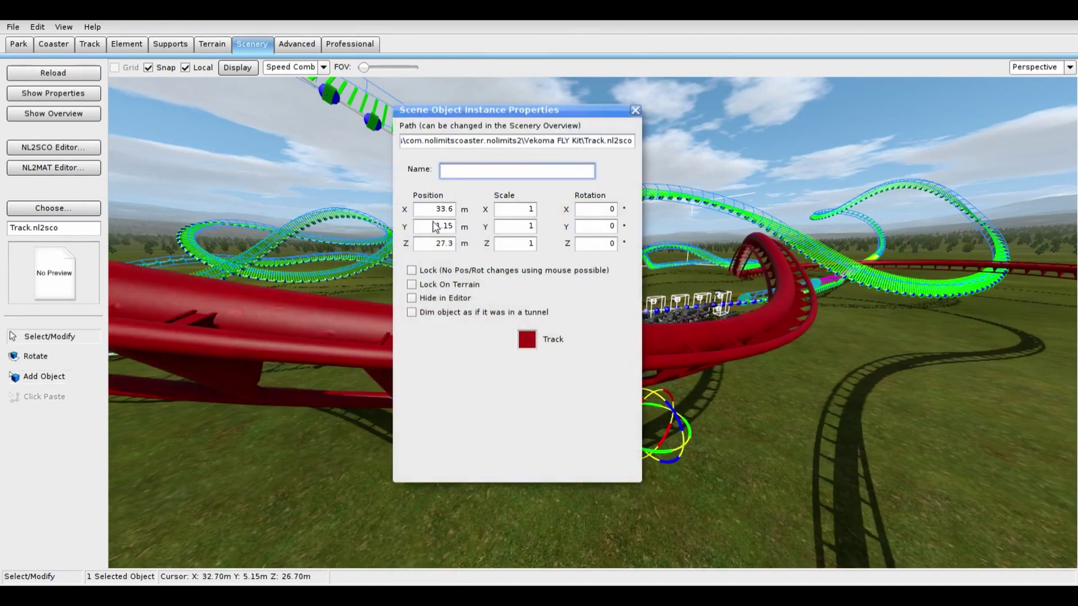
{"action": "left_click", "coordinate": [449, 213]}
{"action": "type", "text": "0"}
{"action": "left_click_drag", "start_coordinate": [449, 211], "coordinate": [427, 230]}
{"action": "type", "text": "0"}
{"action": "double_click", "coordinate": [444, 244]}
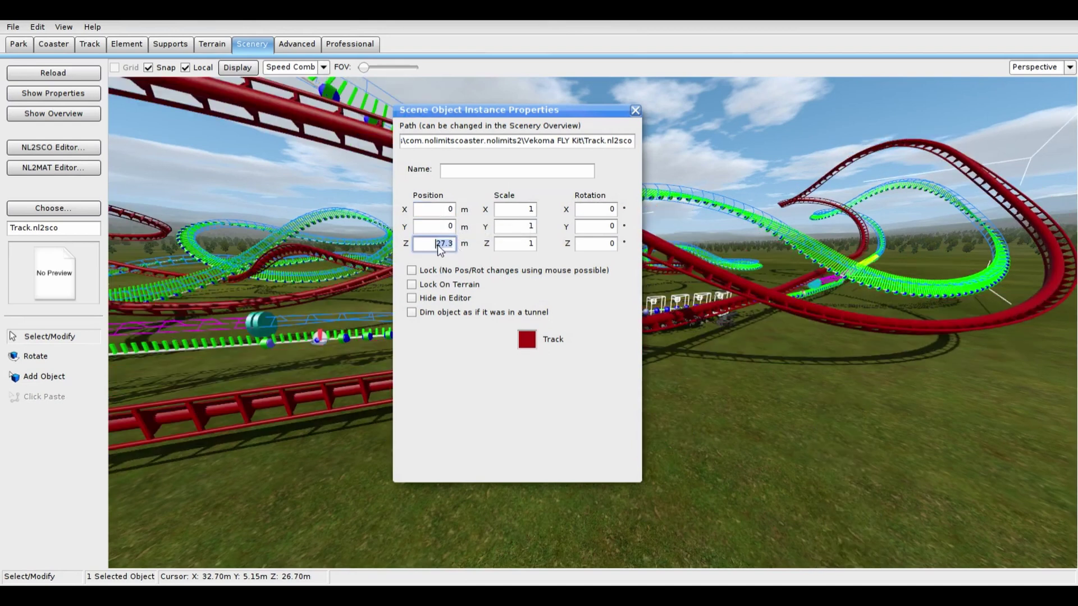
{"action": "type", "text": "0"}
{"action": "left_click", "coordinate": [412, 271]}
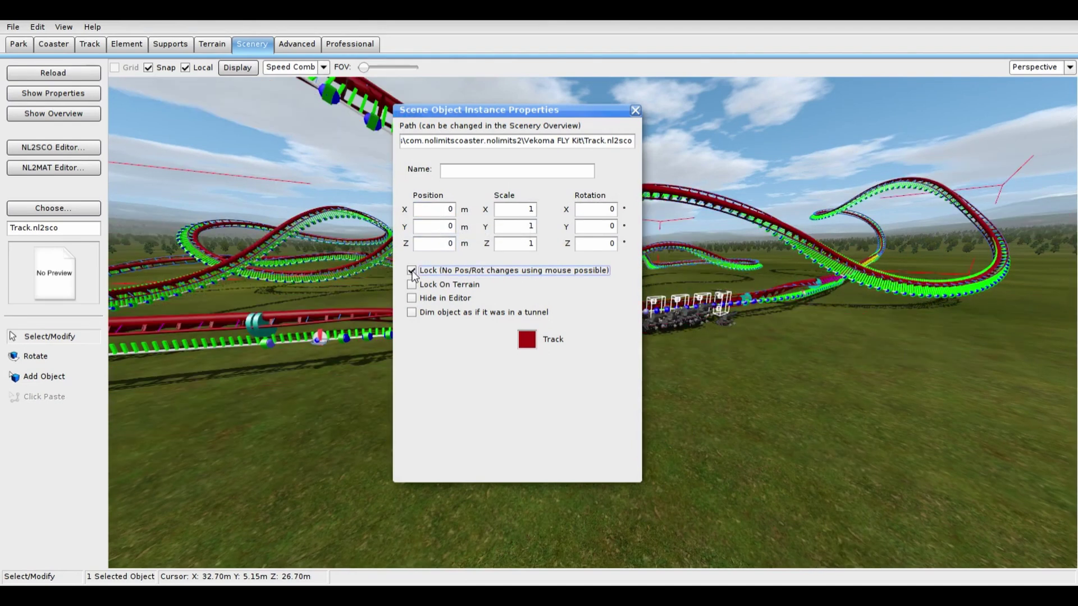
{"action": "left_click", "coordinate": [636, 110]}
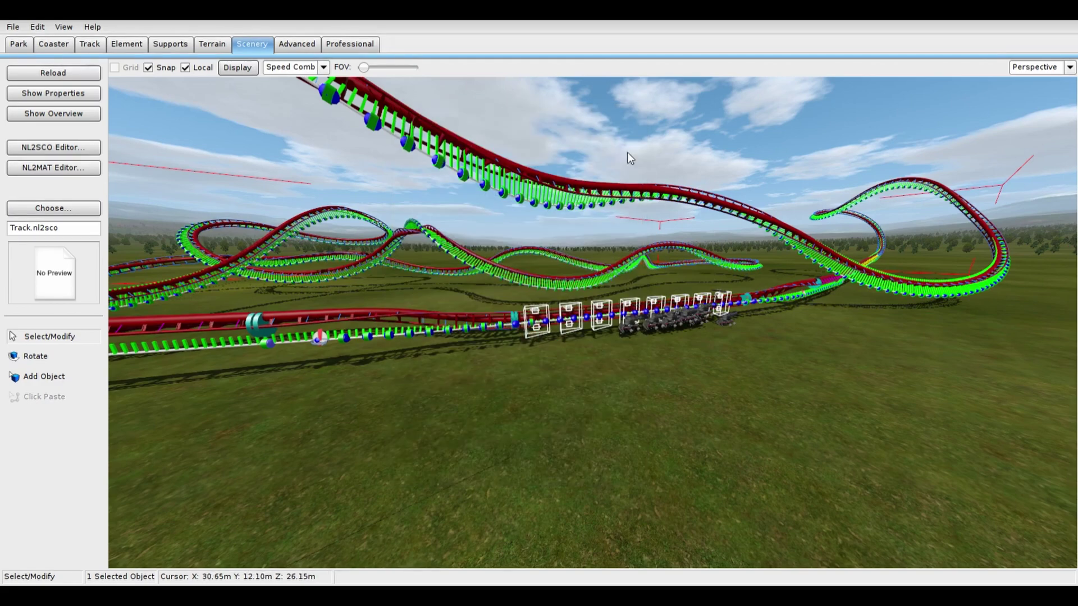
Inspect how the placed track model lines up with the coaster around the station and trains
{"action": "left_click", "coordinate": [668, 376]}
{"action": "key", "text": "w"}
{"action": "right_click_drag", "start_coordinate": [668, 375], "coordinate": [615, 313]}
{"action": "key", "text": "w"}
{"action": "key", "text": "w"}
{"action": "key", "text": "s"}
{"action": "key", "text": "s"}
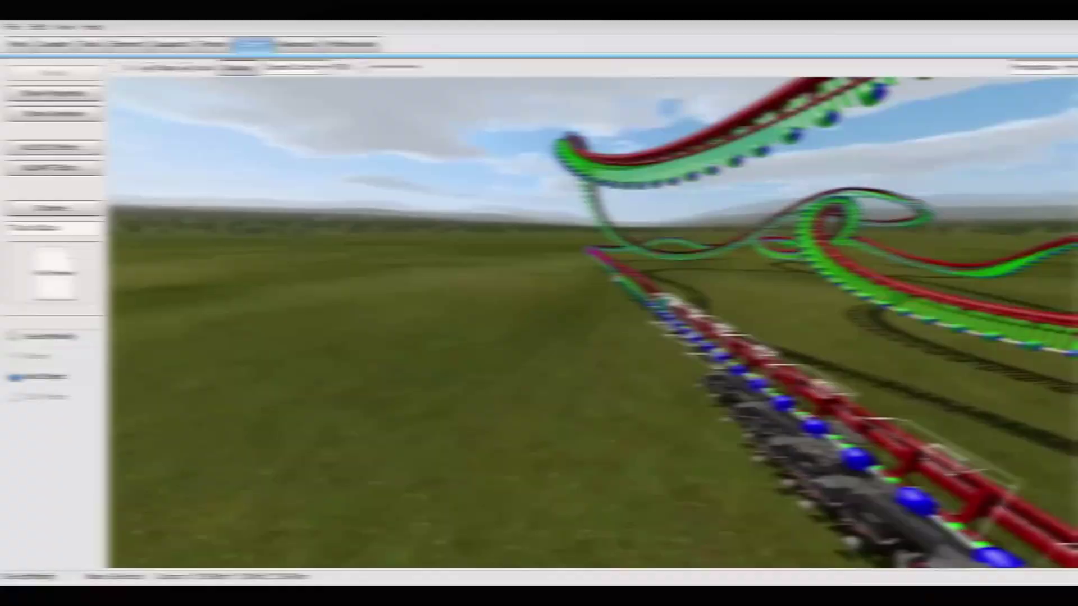